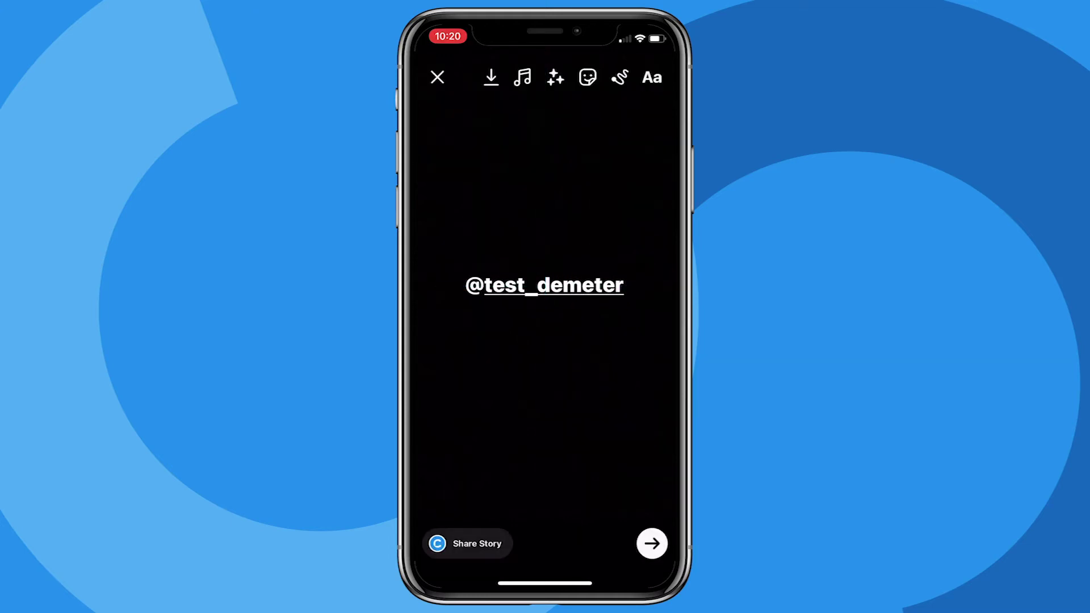
left_click(465, 544)
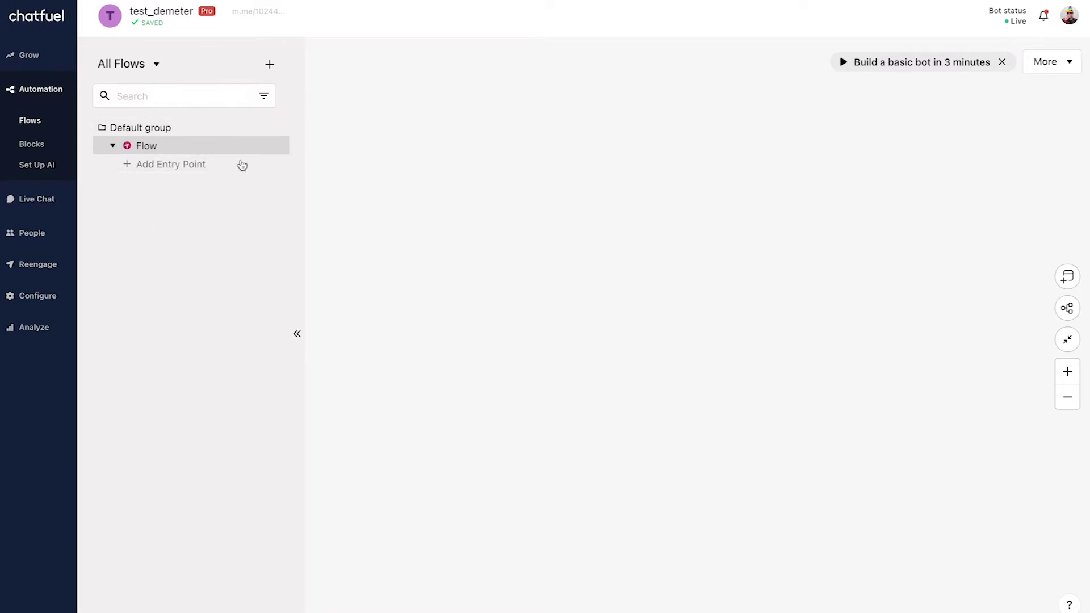
Collapse the flows list so the empty Flow canvas fills the workspace.
left_click(270, 66)
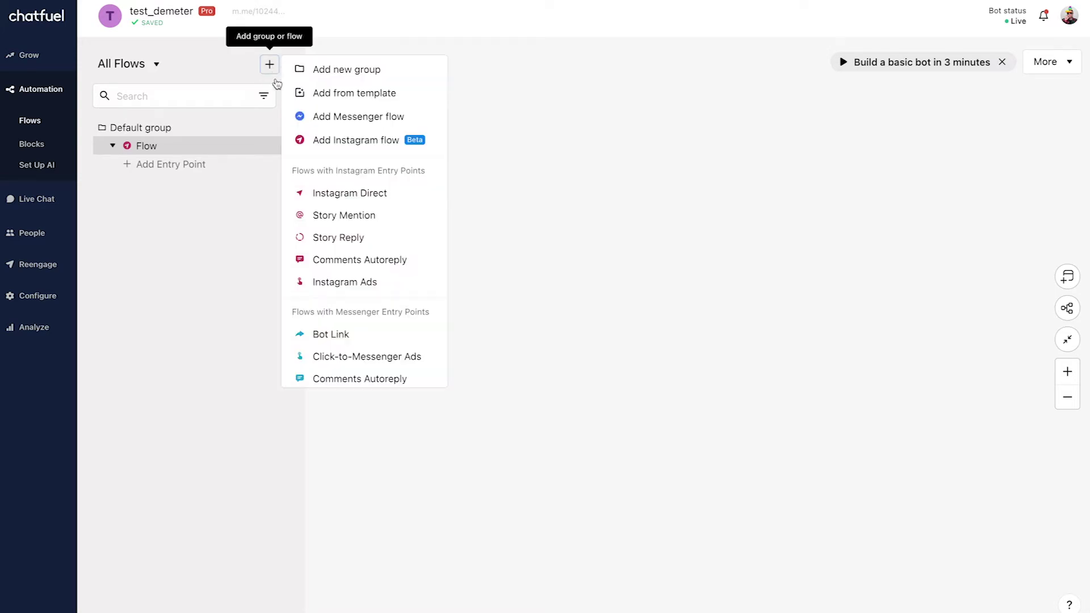
left_click(189, 263)
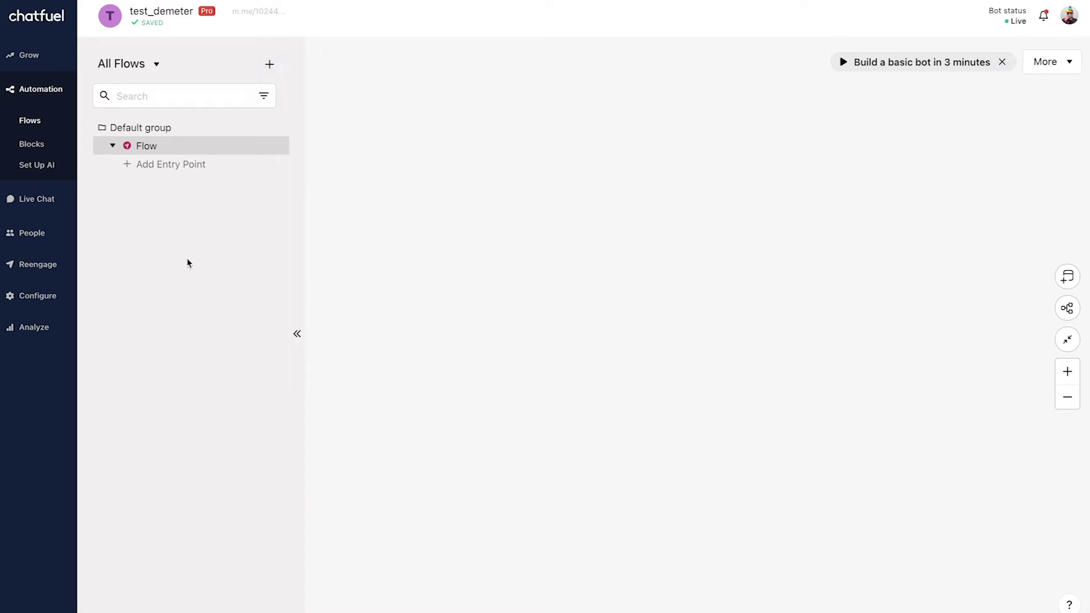
left_click(296, 335)
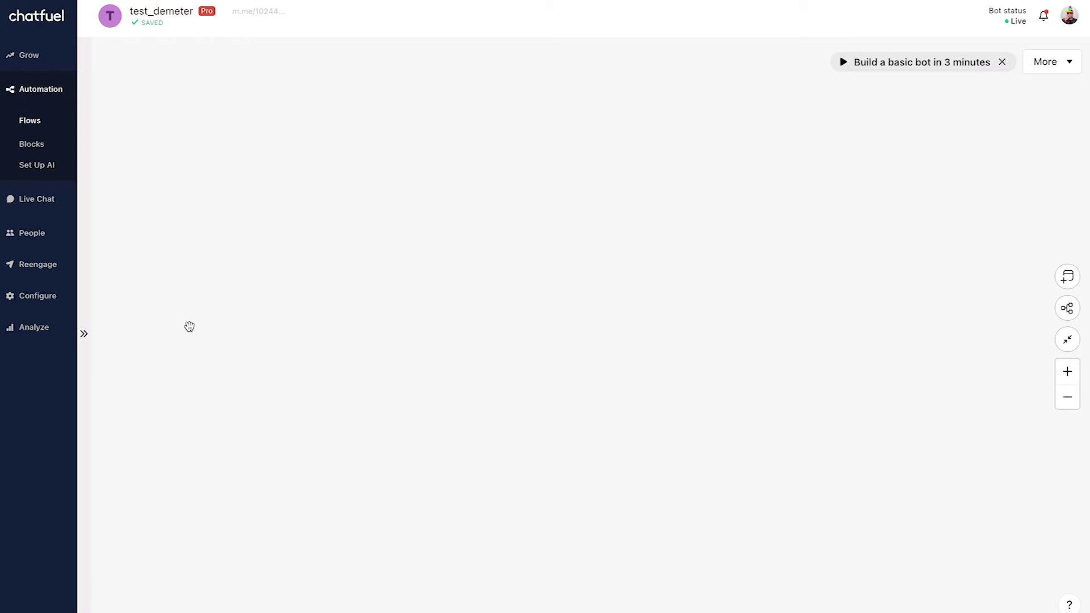
right_click(238, 231)
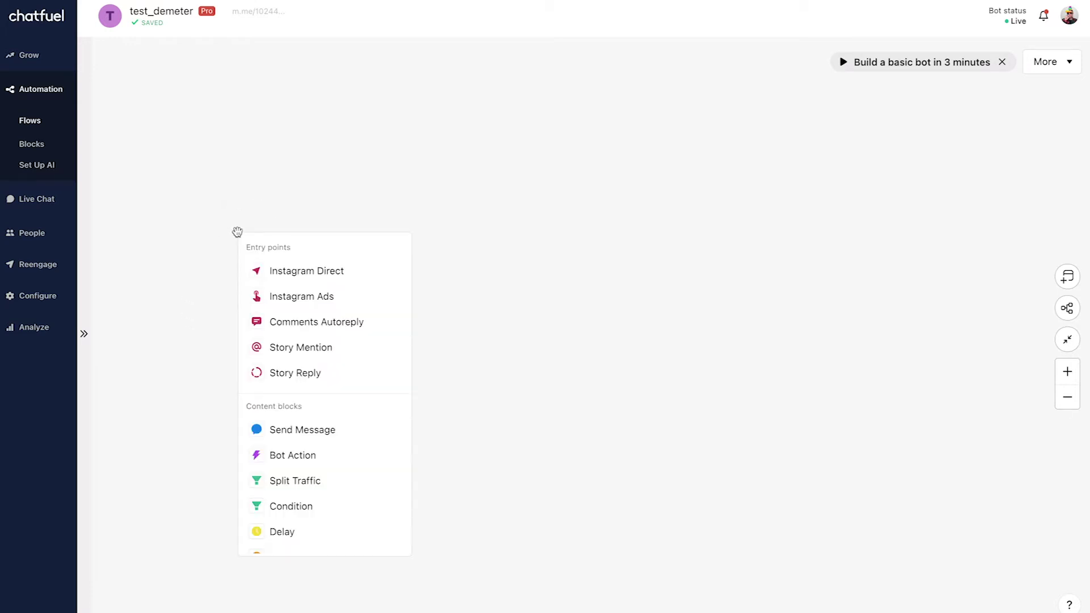
Place a Story Mention entry point from the Entry points list onto the empty Flow canvas.
left_click(368, 352)
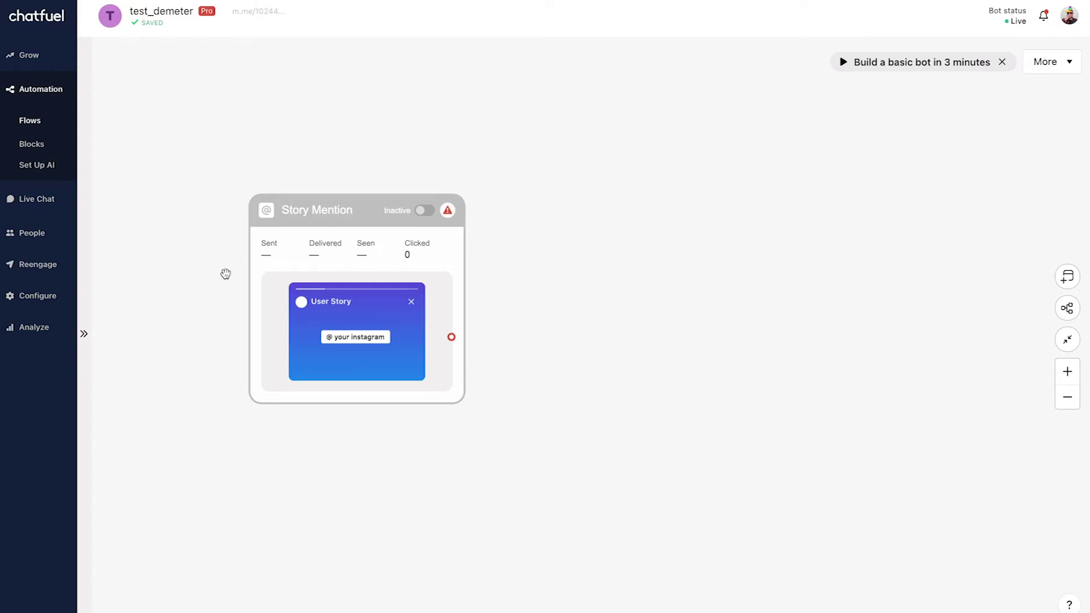
Drag a connection from Story Mention's output to empty canvas to reveal the next-block types.
scroll(226, 274, "down", 2)
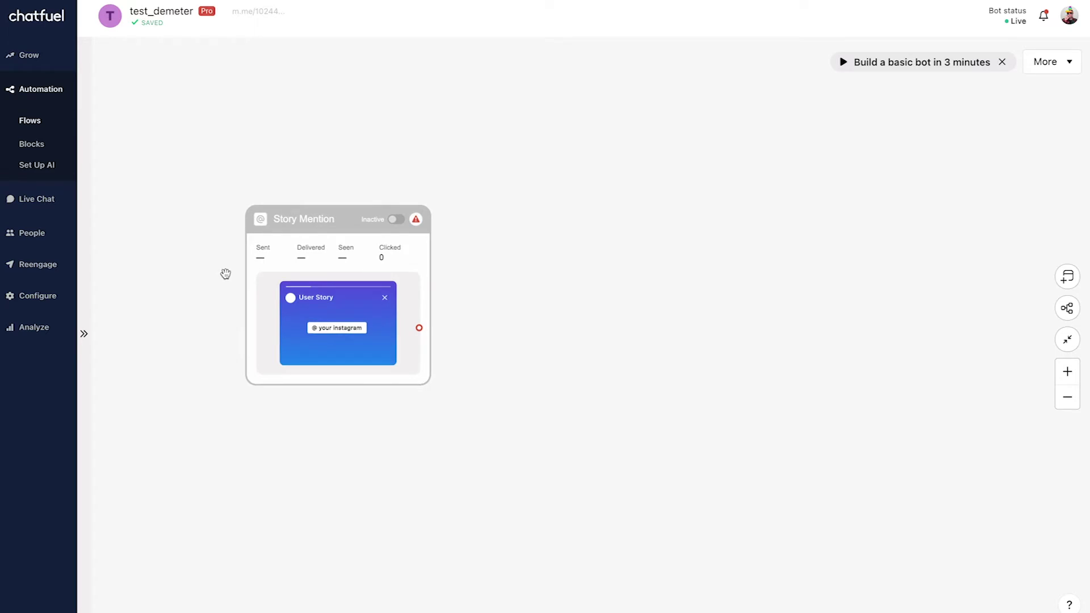
scroll(216, 246, "up", 2)
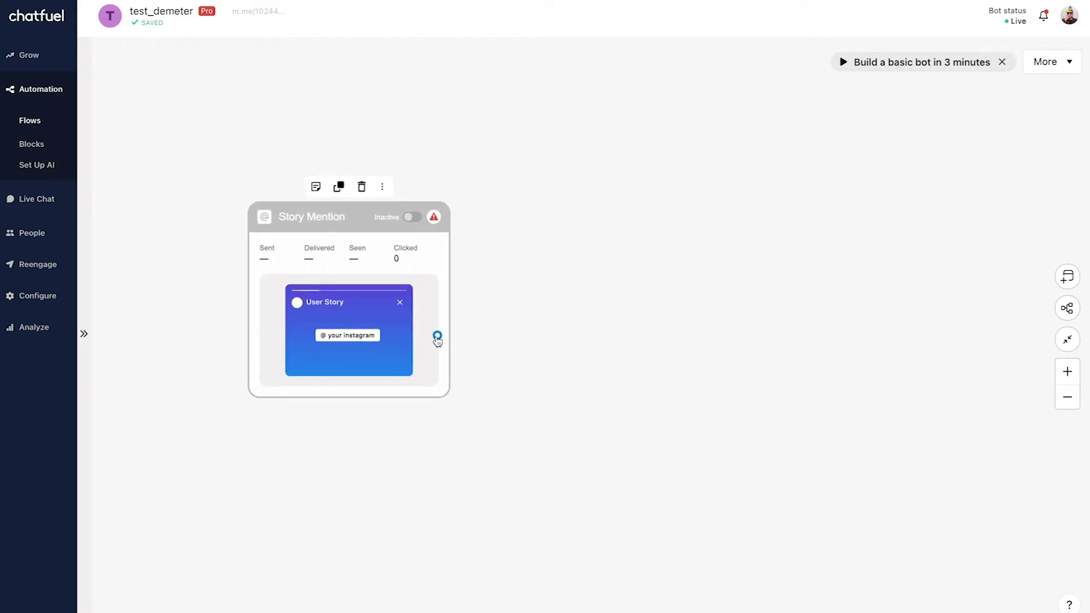
left_click_drag(437, 337, 598, 208)
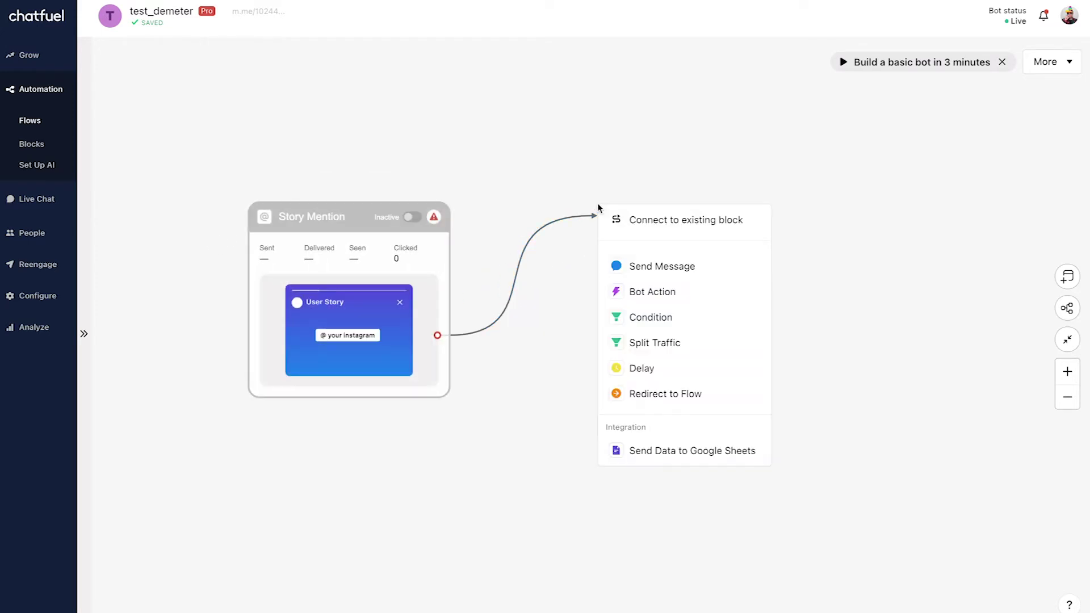
Link a Send Message block to Story Mention with the text 'Thanks for the mention!'.
left_click(710, 267)
left_click(738, 286)
left_click(789, 300)
type("T")
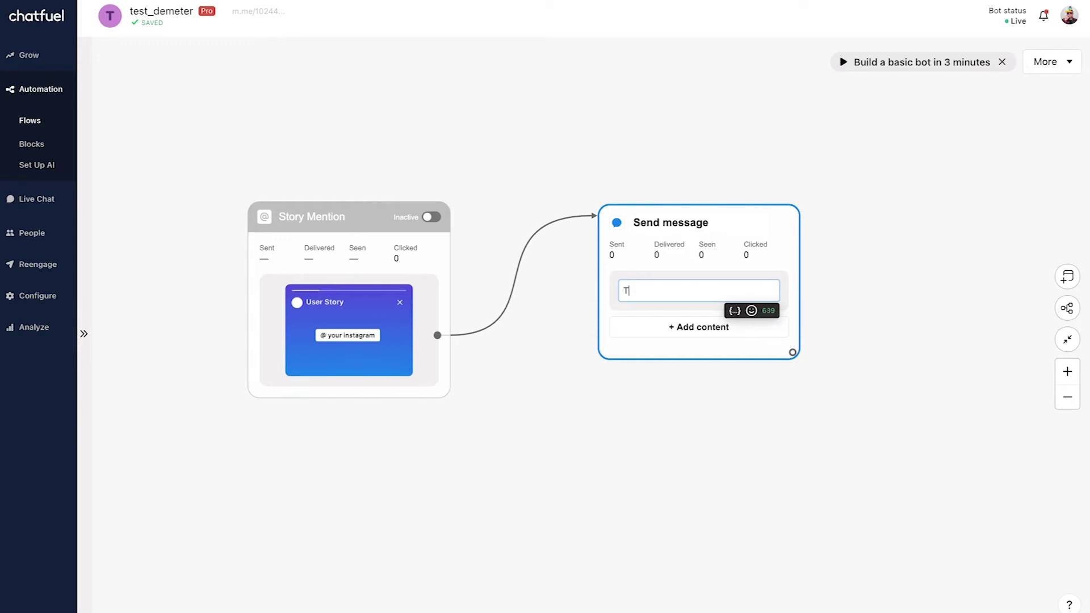
type("hanks for the  menti")
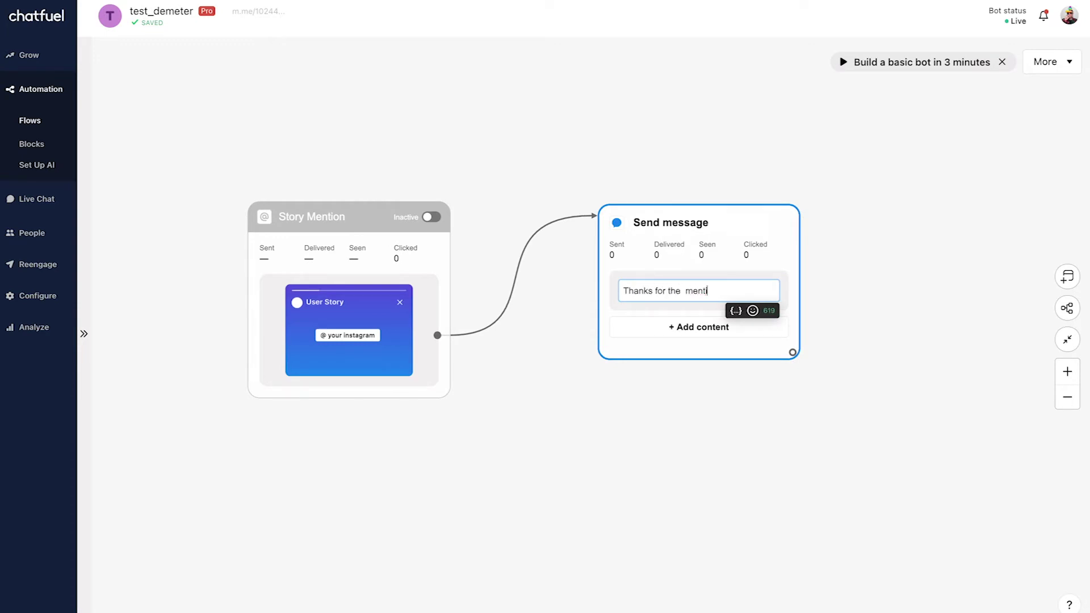
key("BackSpace")
key("BackSpace")
key("BackSpace")
key("BackSpace")
type("mention!")
left_click(708, 333)
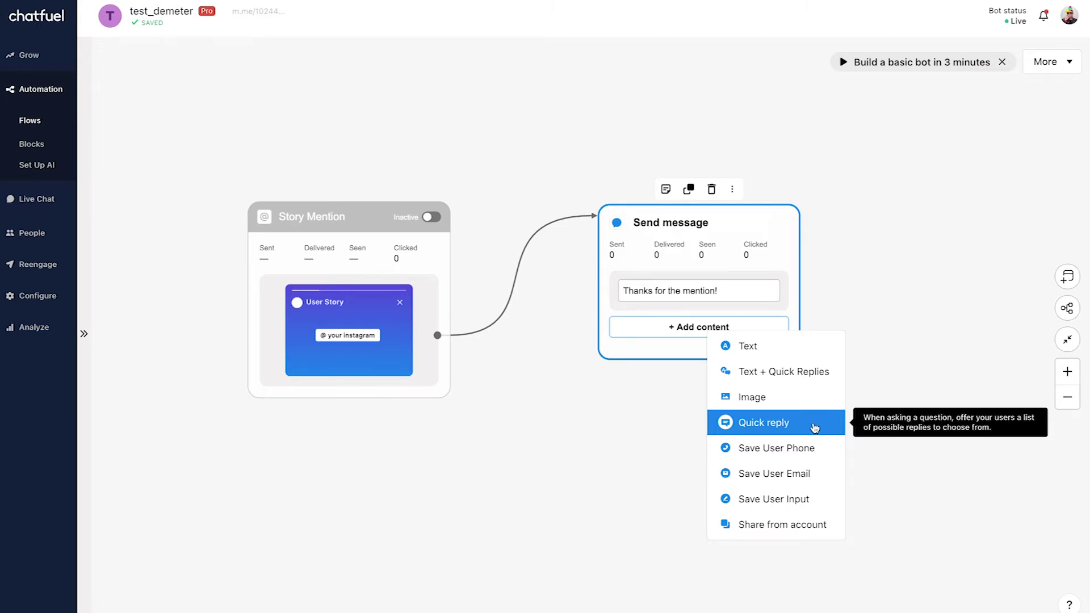
left_click(871, 281)
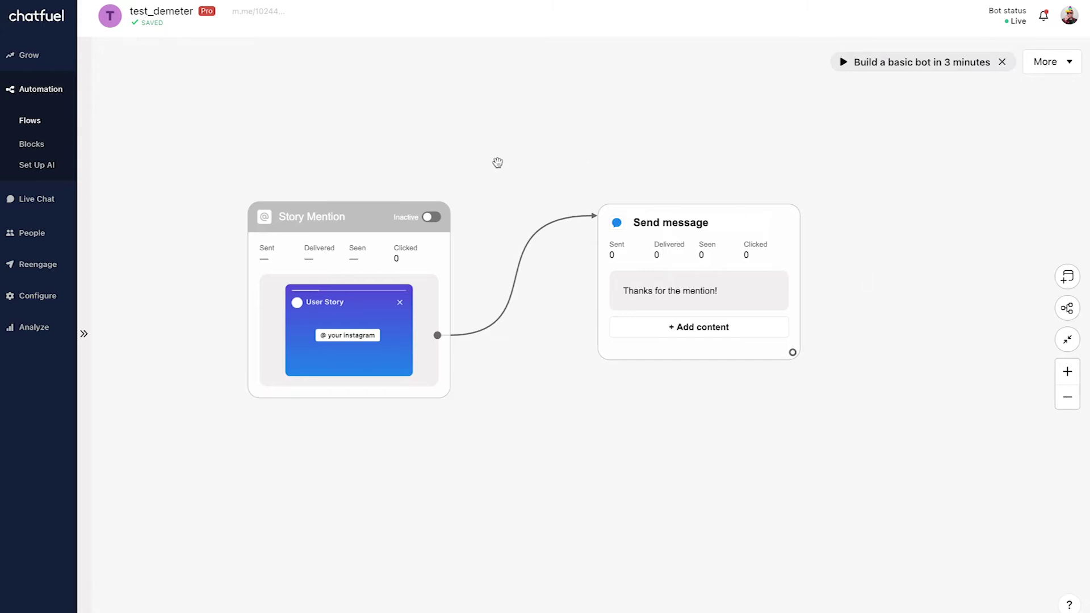
Switch the Story Mention entry point from Inactive to Active.
left_click(436, 220)
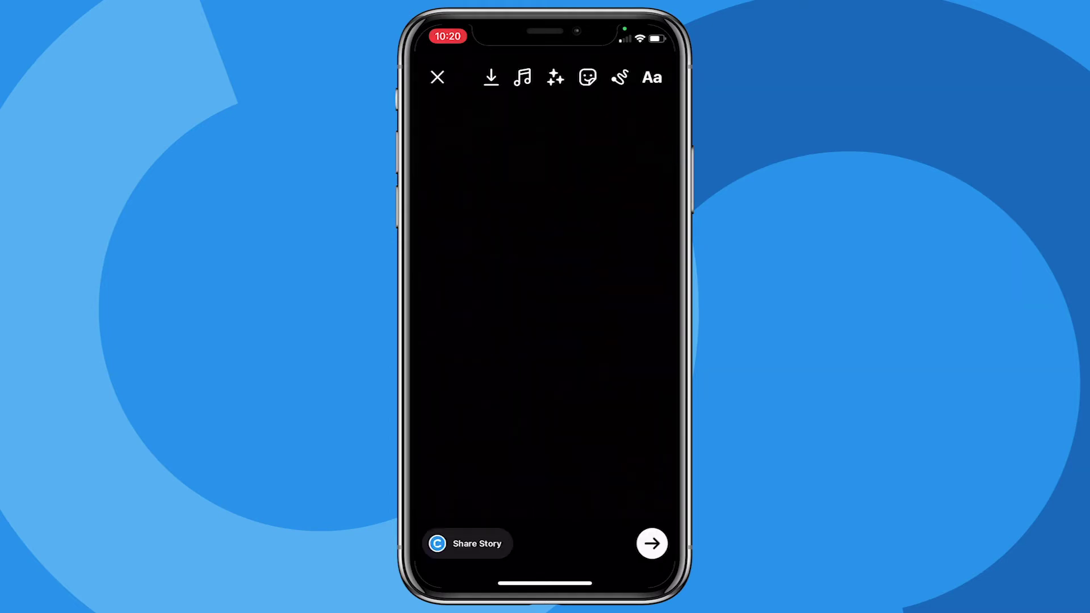
left_click(651, 78)
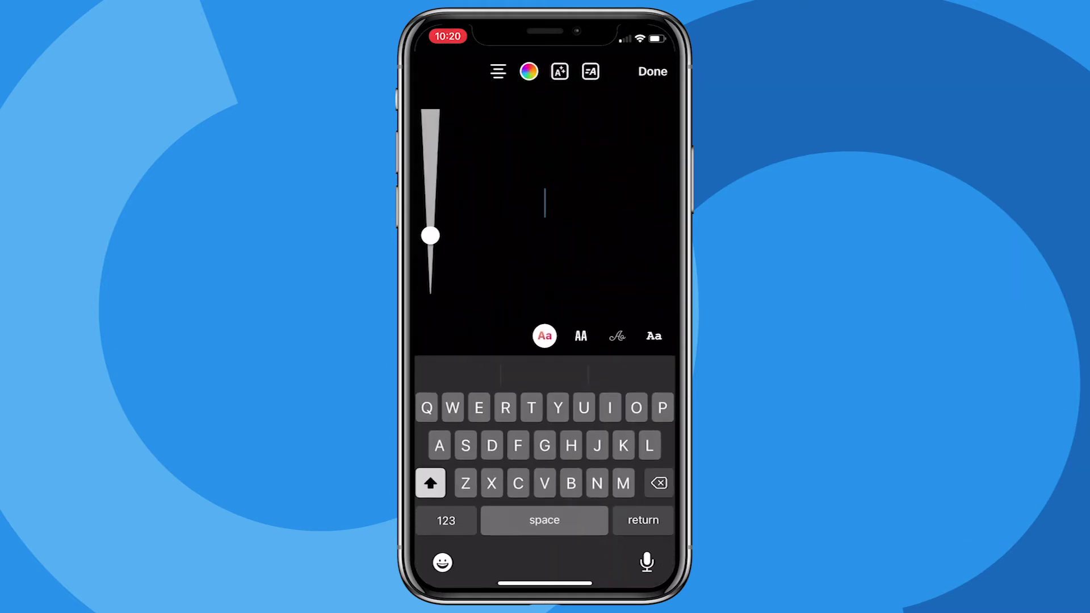
left_click(445, 520)
type("@")
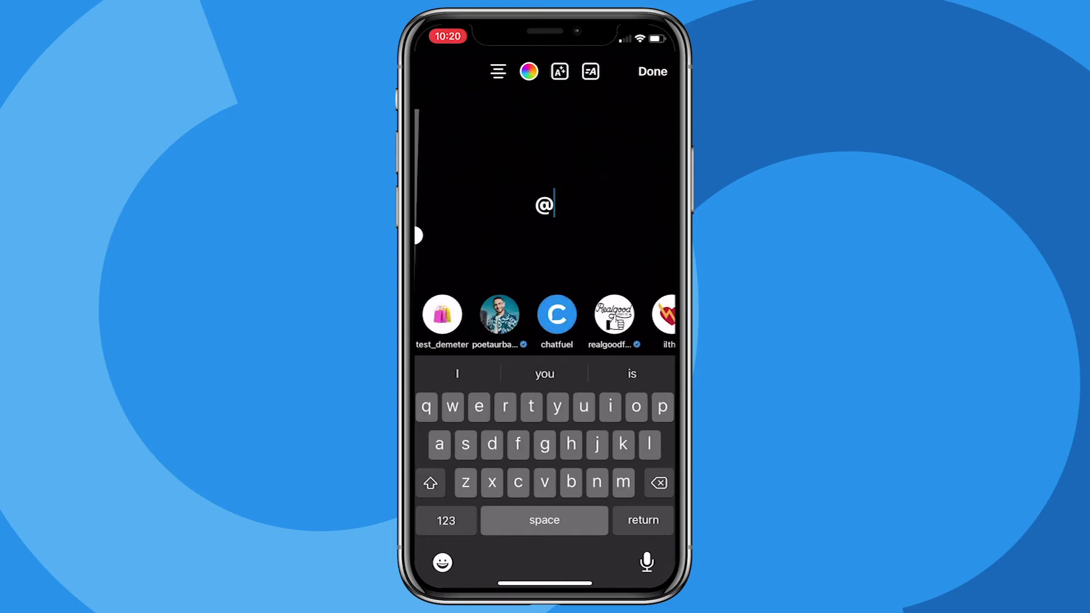
left_click(440, 312)
left_click(653, 72)
left_click_drag(545, 204, 545, 285)
left_click(467, 544)
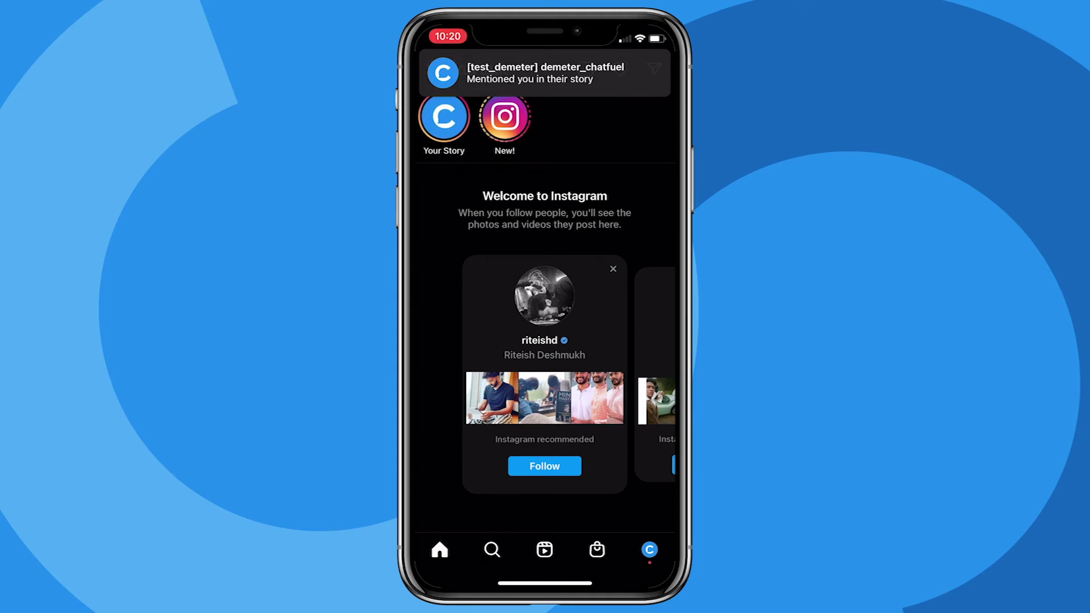
Open the mention notification's DM thread and confirm the 'Thanks for the mention!' reply.
left_click(520, 72)
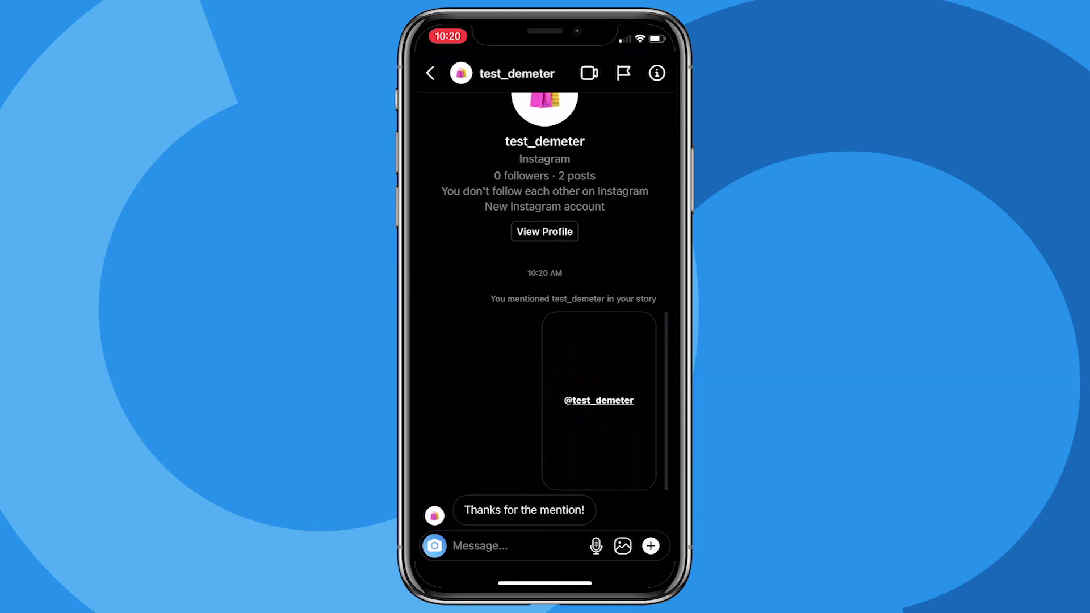
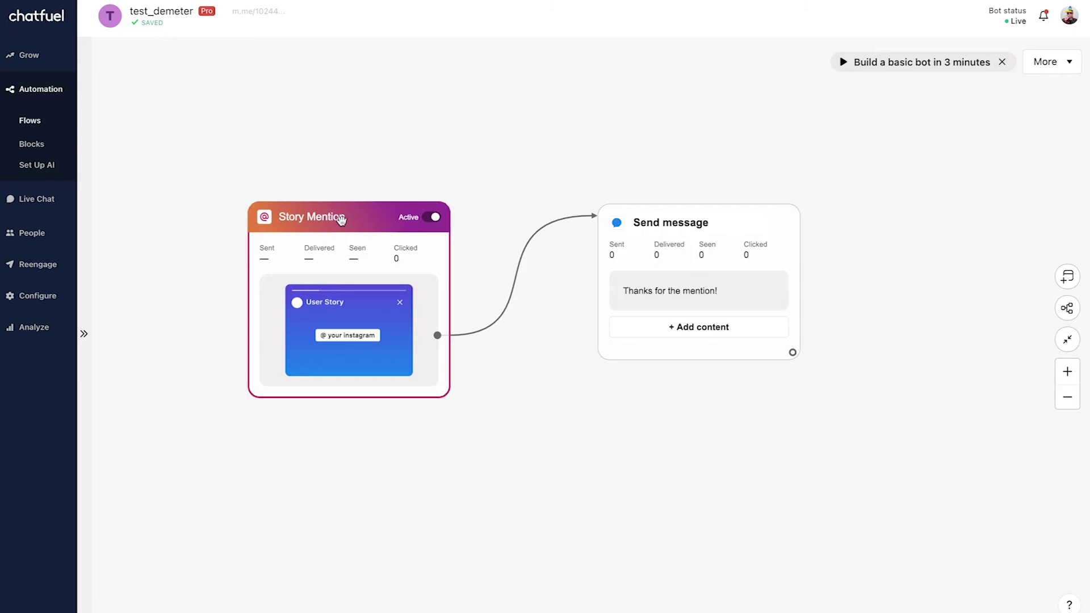
Delete the Story Mention and Send message blocks and add one fresh, empty Send Message block.
left_click(364, 188)
mouse_move(661, 221)
left_click(713, 191)
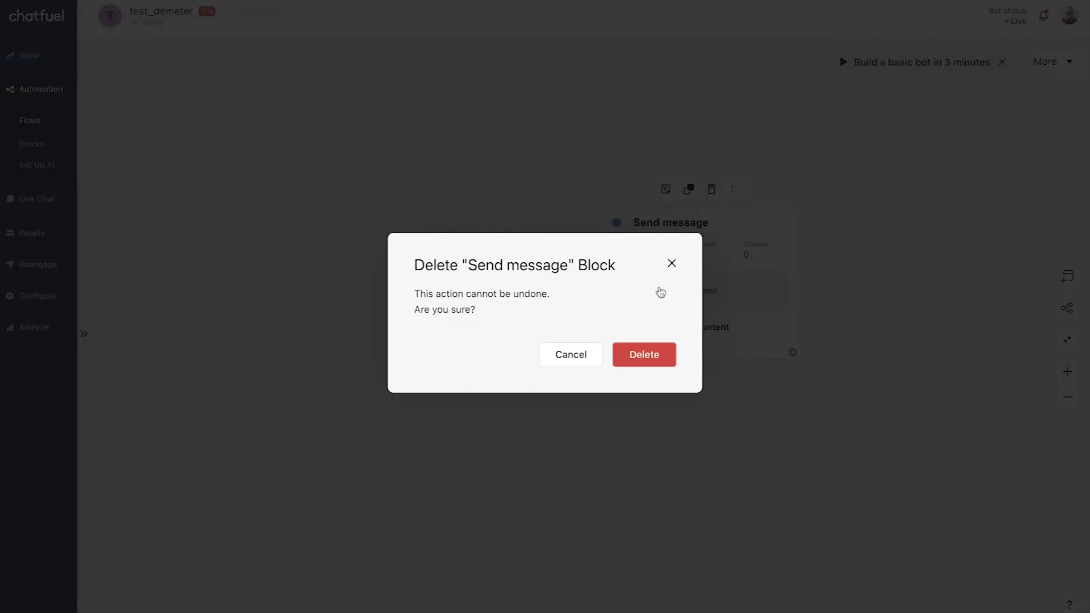
left_click(627, 355)
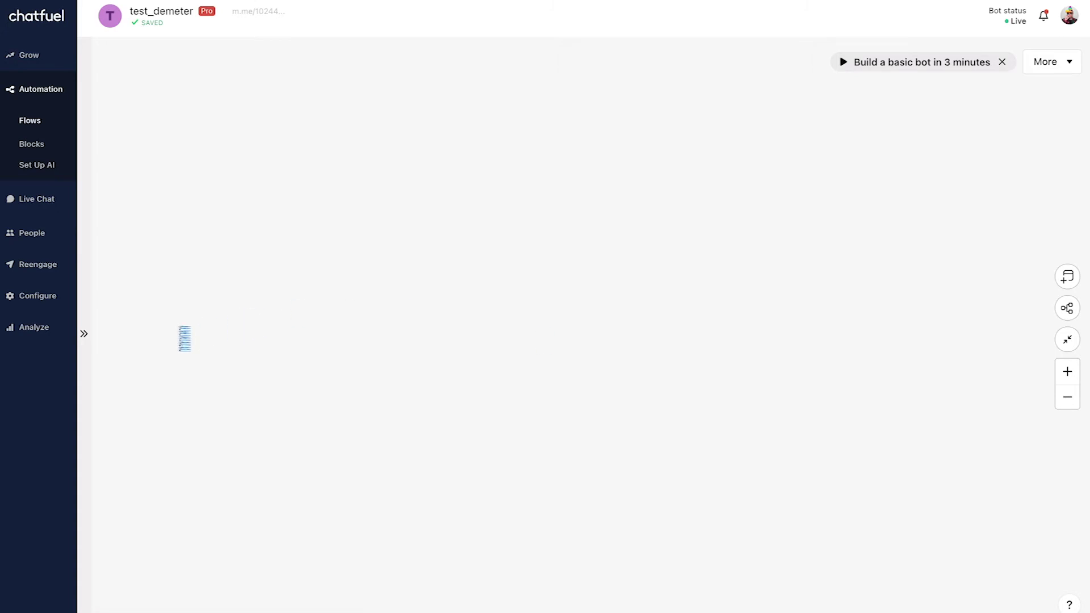
right_click(245, 236)
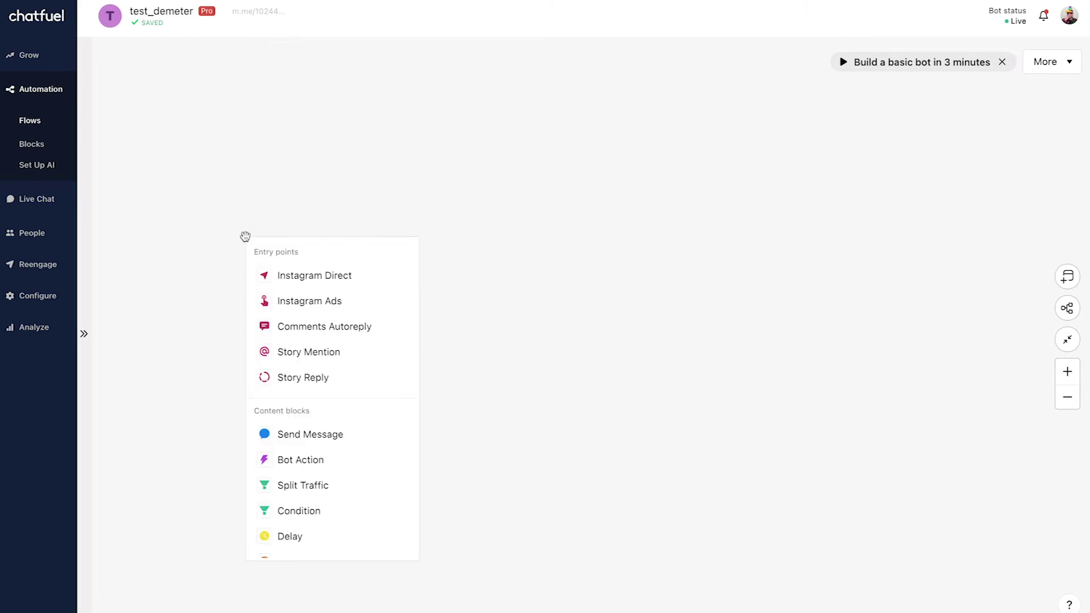
left_click(376, 434)
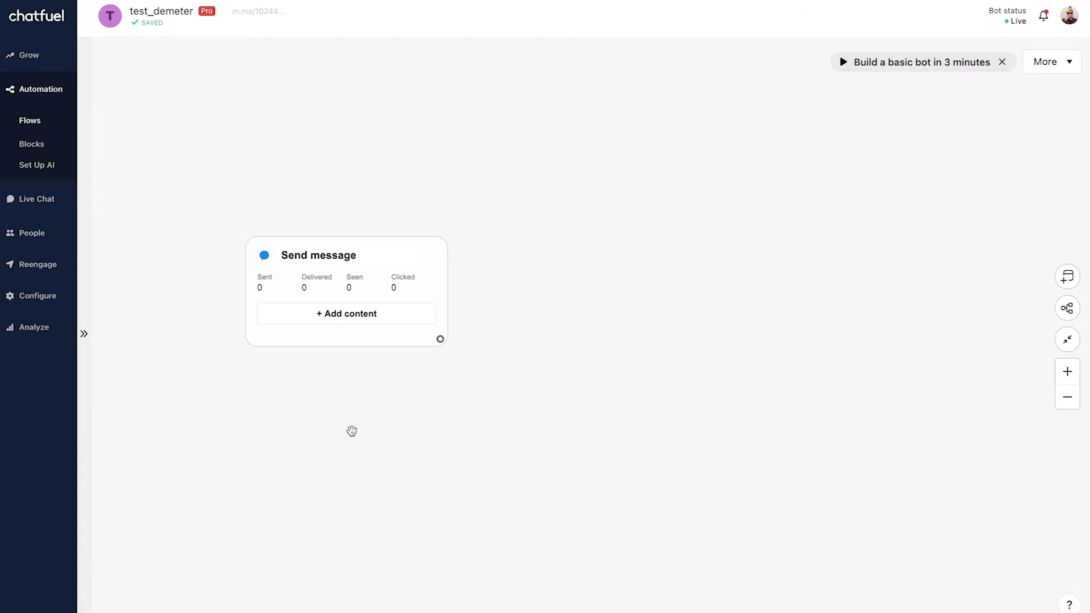
Add a Text + Quick Replies item asking "What's your email?" that saves the reply as Email to {{email}}.
left_click(402, 319)
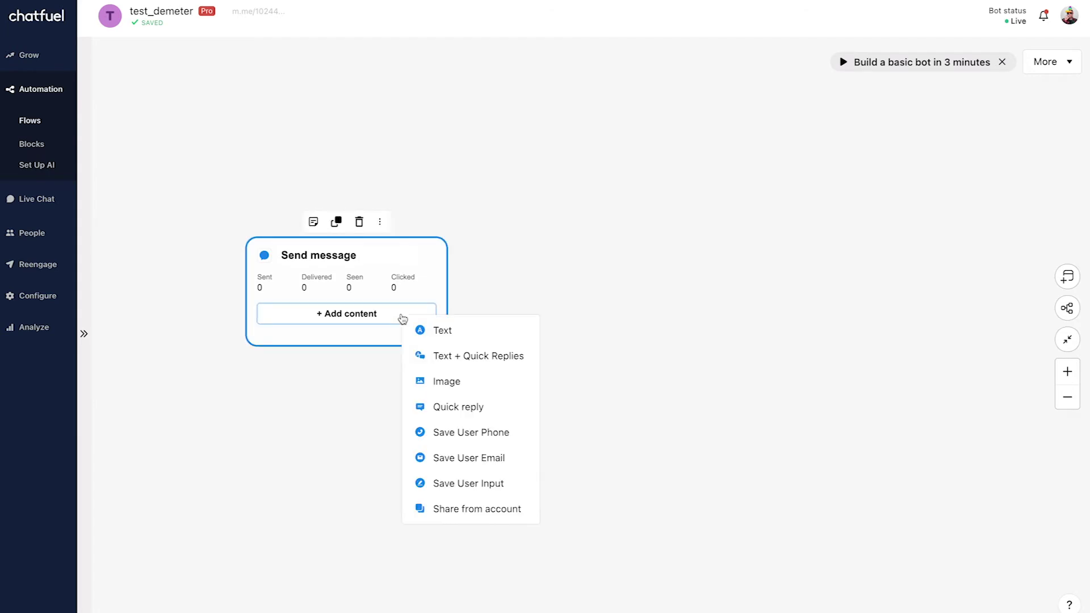
left_click(474, 356)
type("Wh")
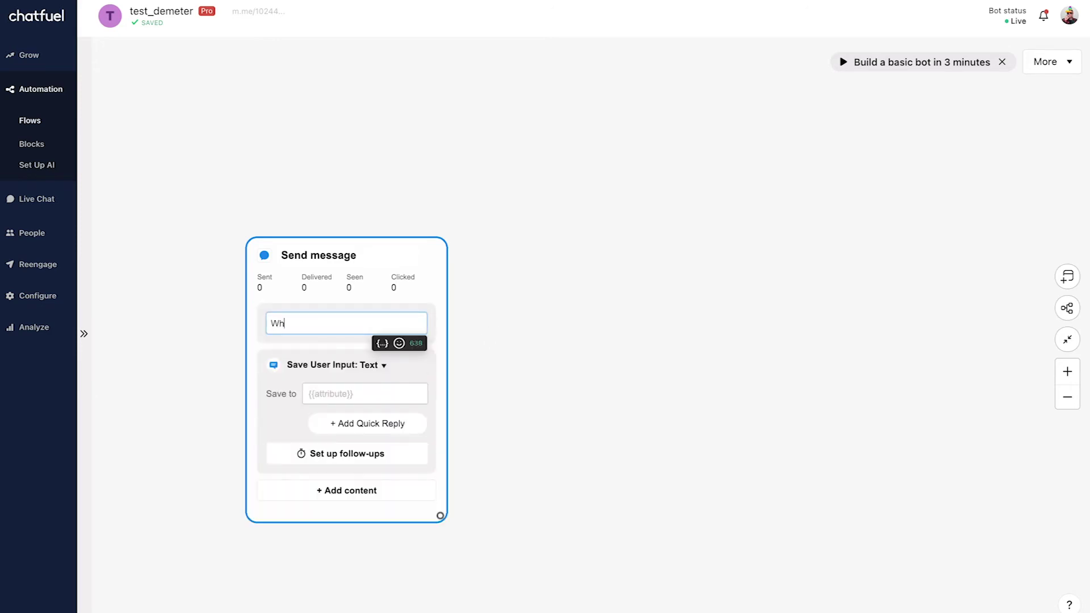
type("at'syour  email?")
left_click(297, 327)
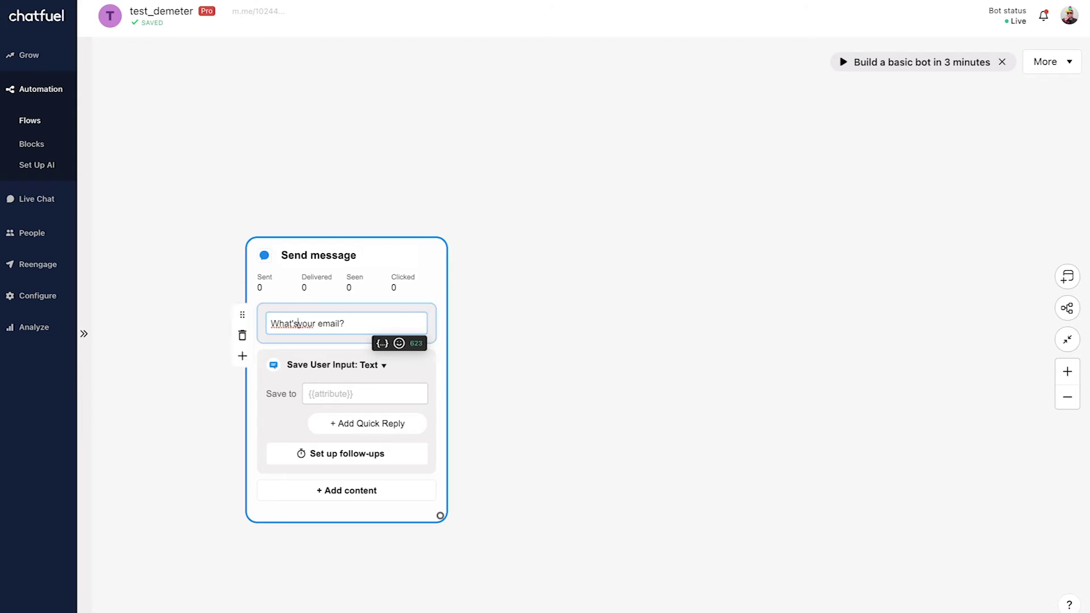
left_click(384, 366)
left_click(451, 426)
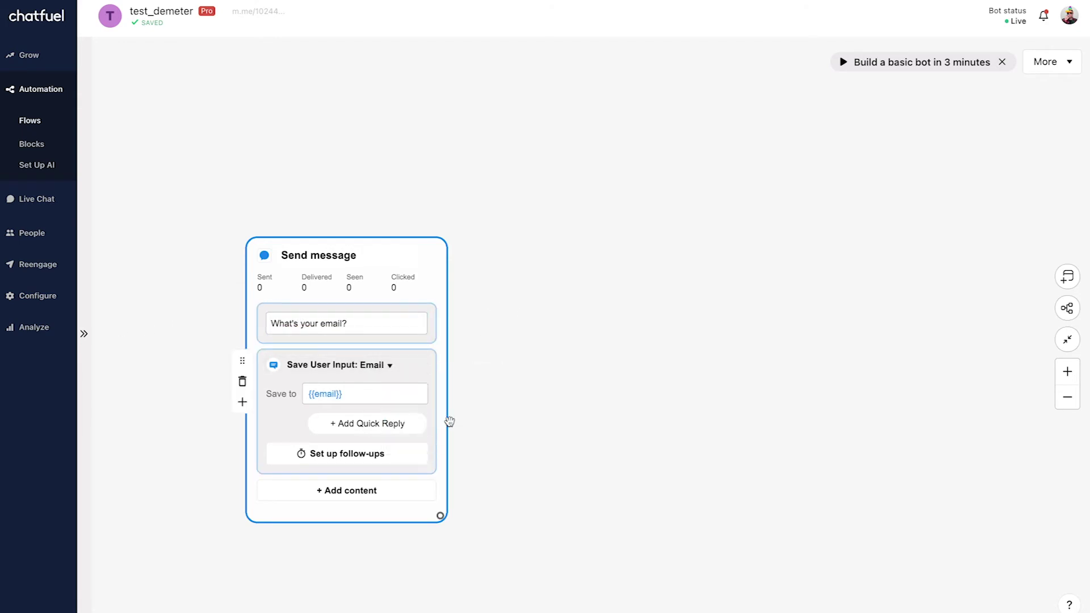
left_click(552, 390)
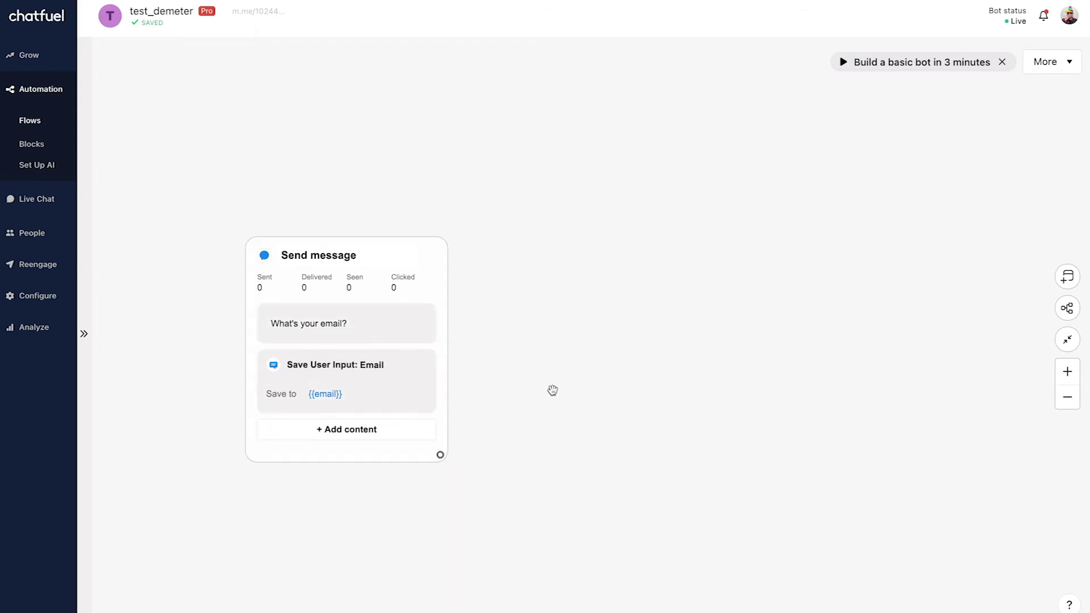
left_click_drag(441, 455, 554, 258)
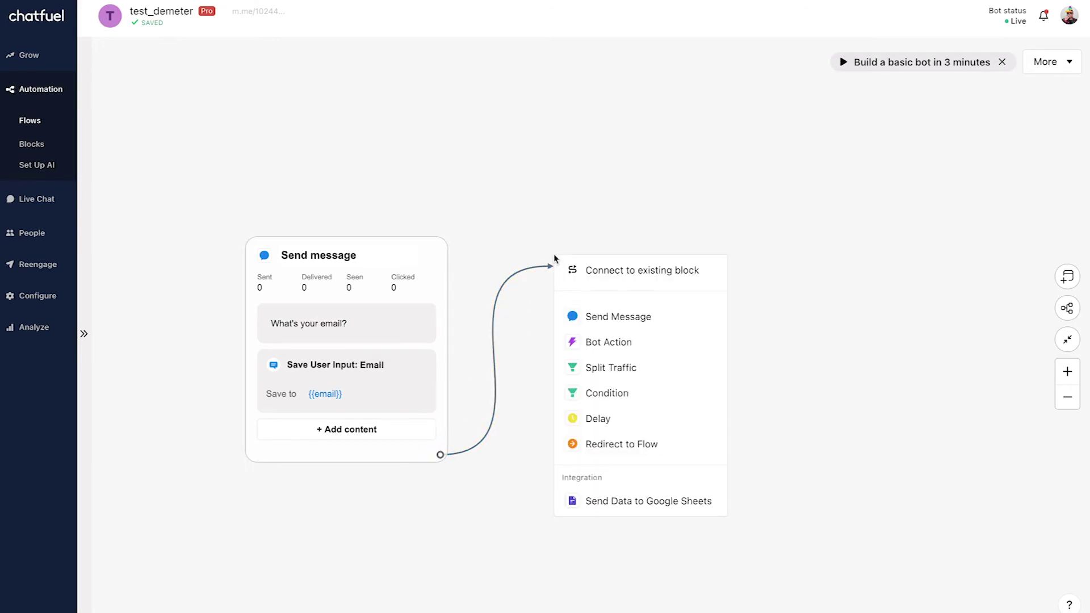
Link a Send Message block with texts 'Thanks for entering the giveaway!' and 'If you'd like to earn a bonus entry, then tag us in your Story.'.
left_click(653, 314)
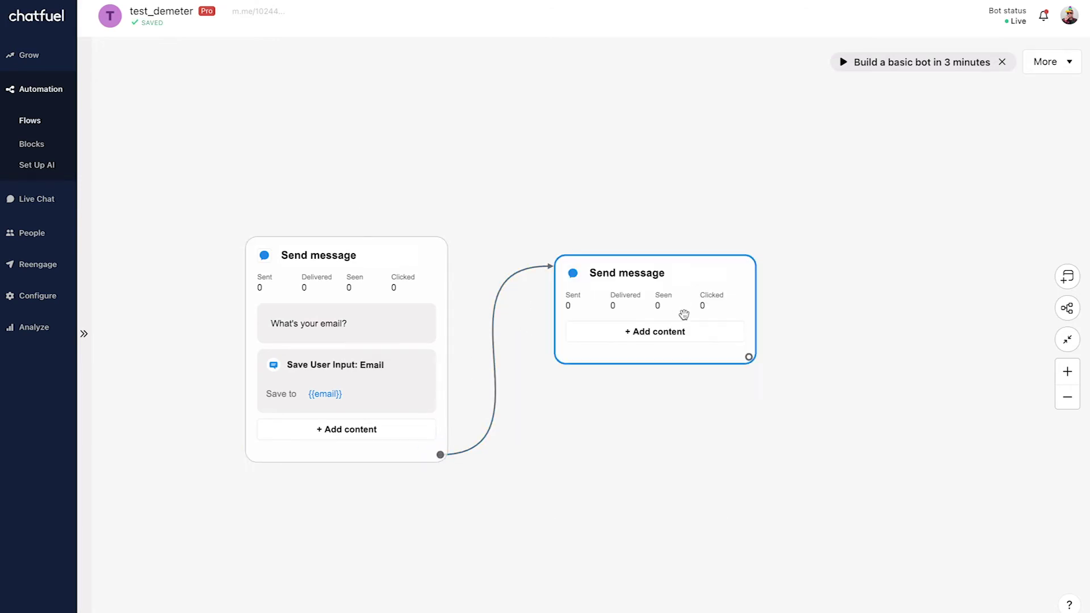
left_click(687, 332)
left_click(722, 341)
type("Thanks for entering the giveaway!")
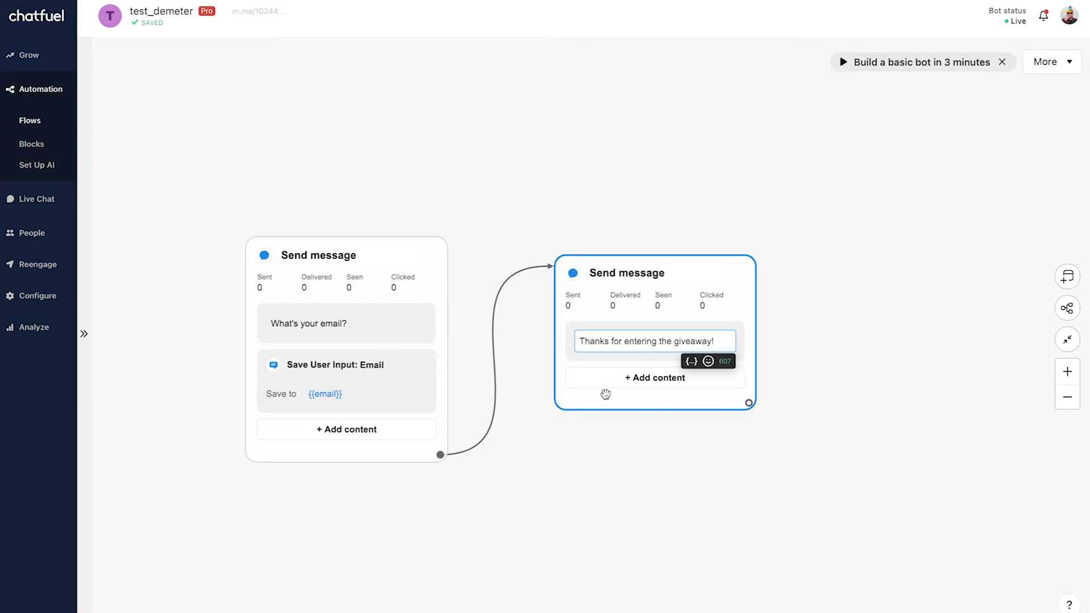
left_click(641, 378)
left_click(678, 394)
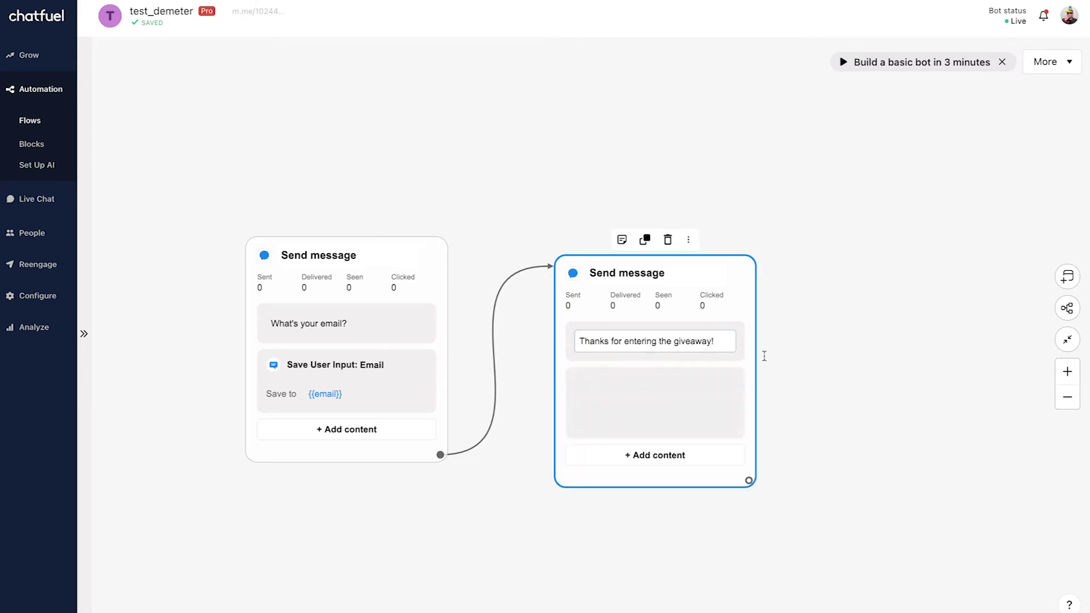
type("If you'd lik")
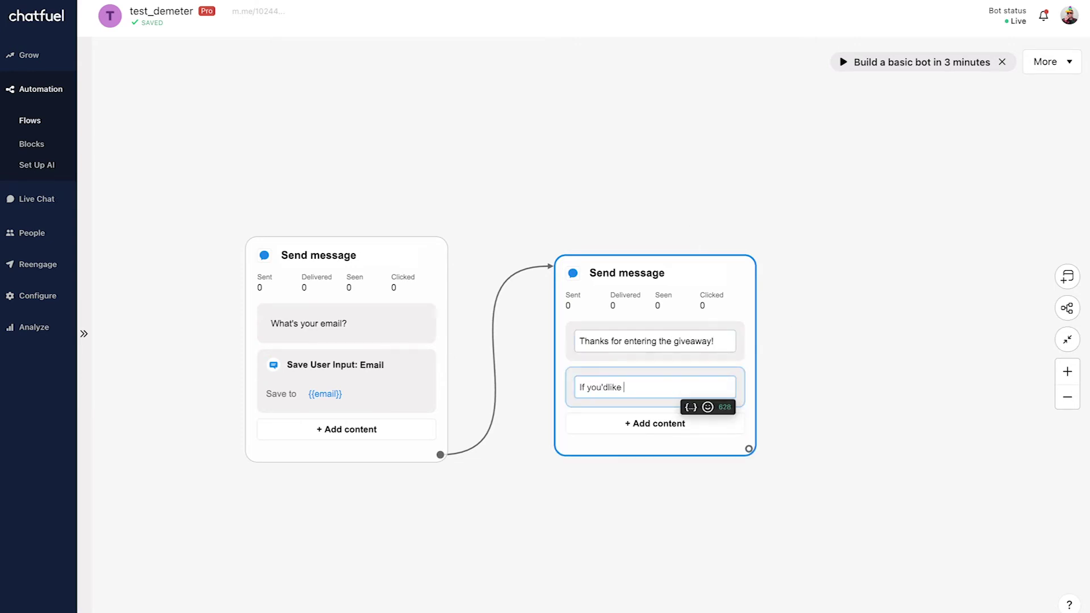
type("e to earn a bonus entry, then t")
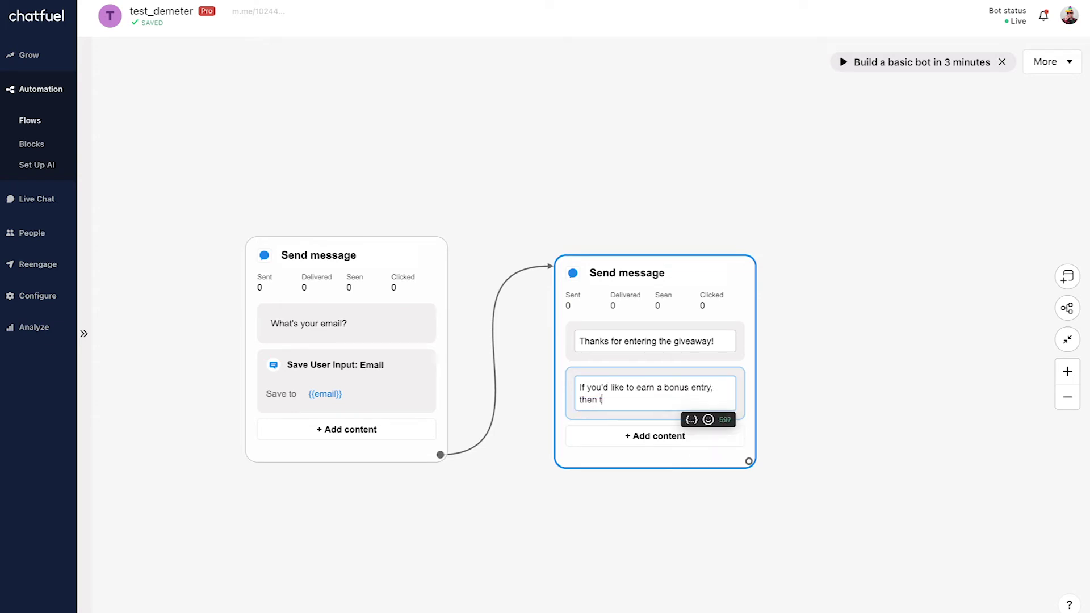
type("ag us in your Story.")
left_click(890, 290)
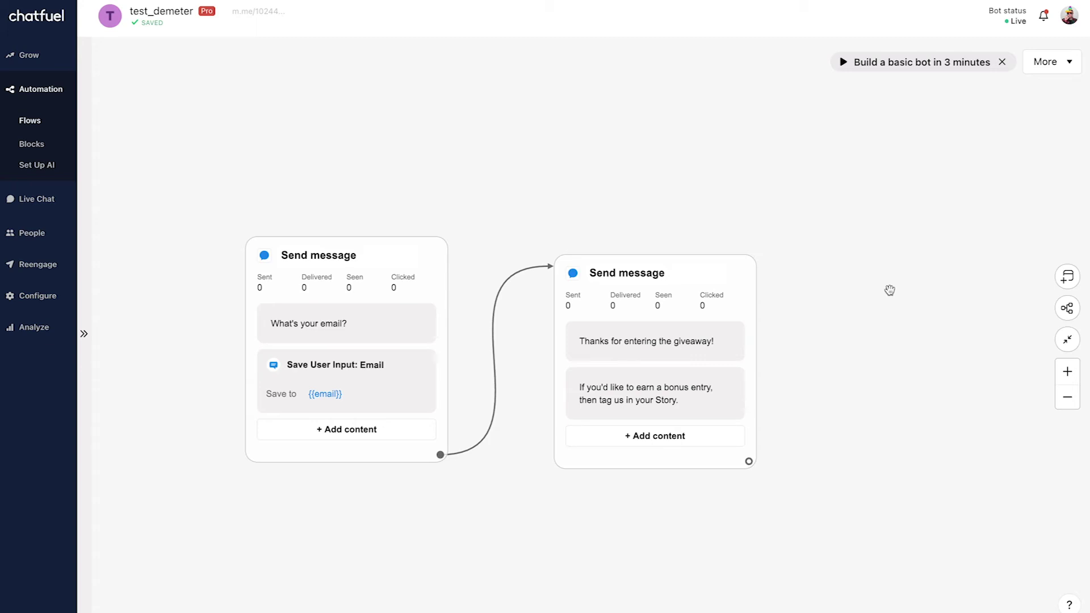
Link an Action block after the thank-you message that sets user attribute {{giveaway}} to true.
scroll(890, 291, "down", 2)
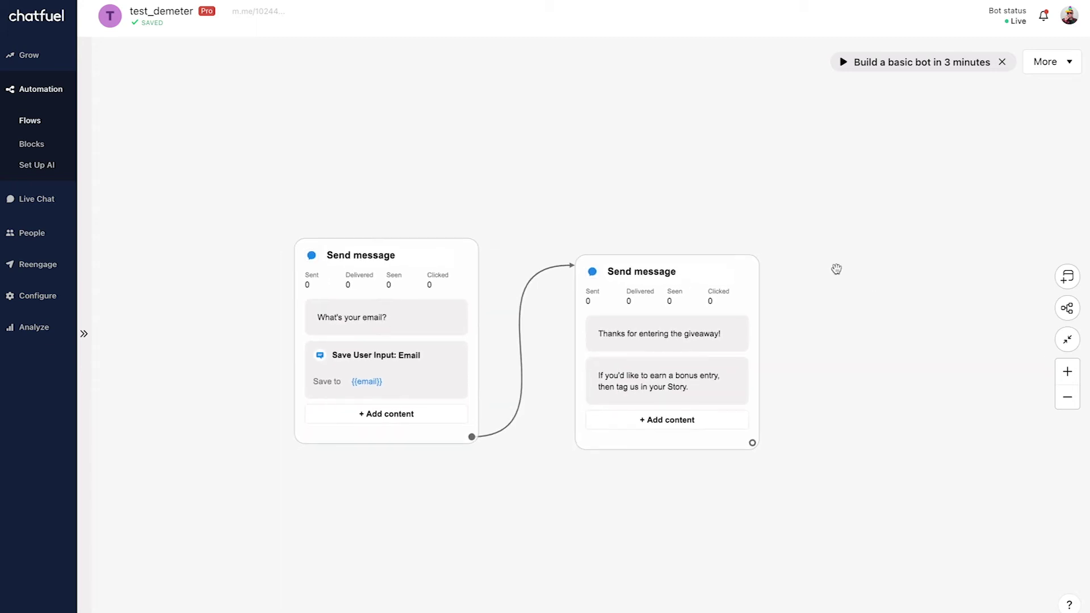
scroll(820, 260, "right", 2)
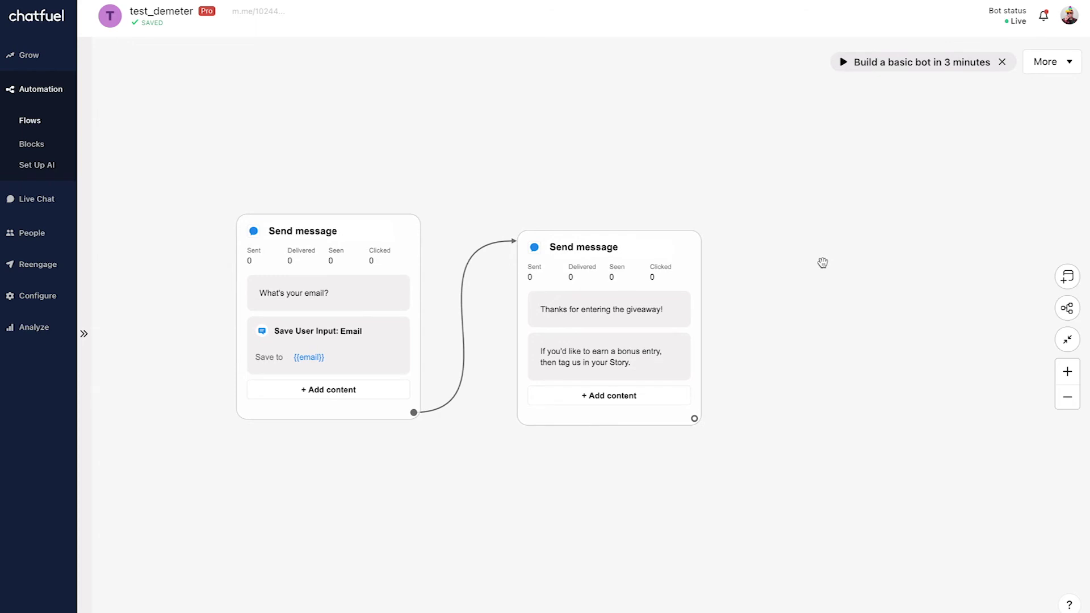
left_click_drag(694, 419, 777, 253)
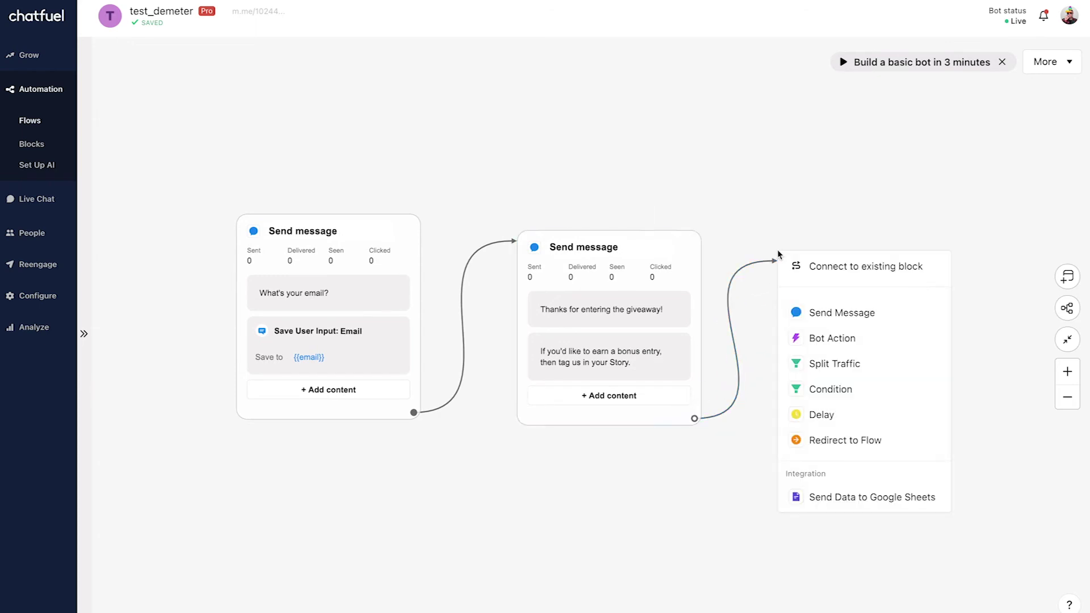
left_click(865, 338)
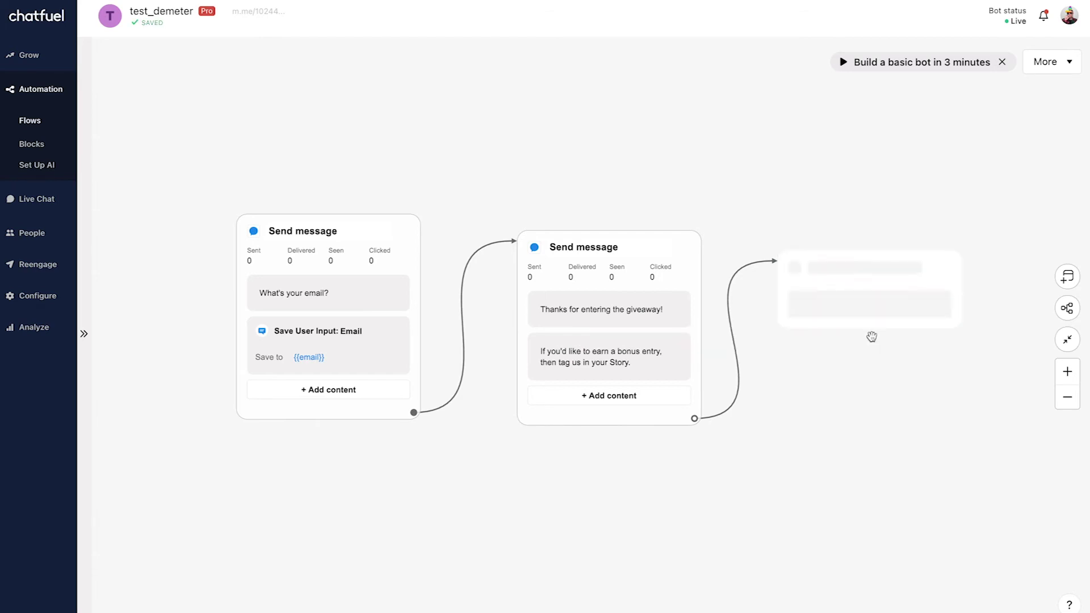
left_click(906, 292)
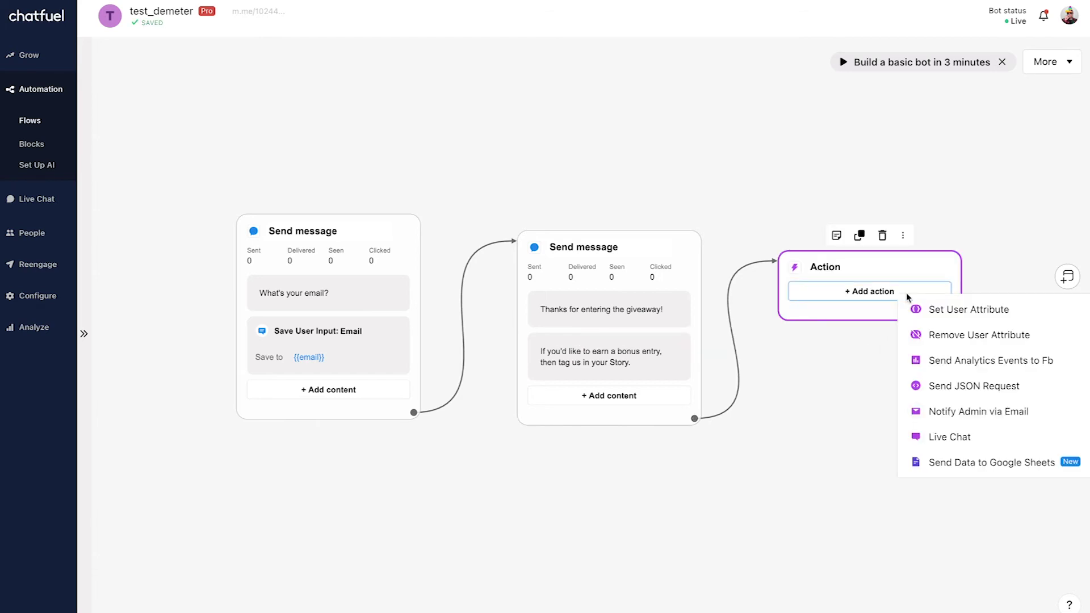
left_click(953, 310)
left_click(837, 317)
type("giveaway")
key("Tab")
type("true")
left_click(910, 212)
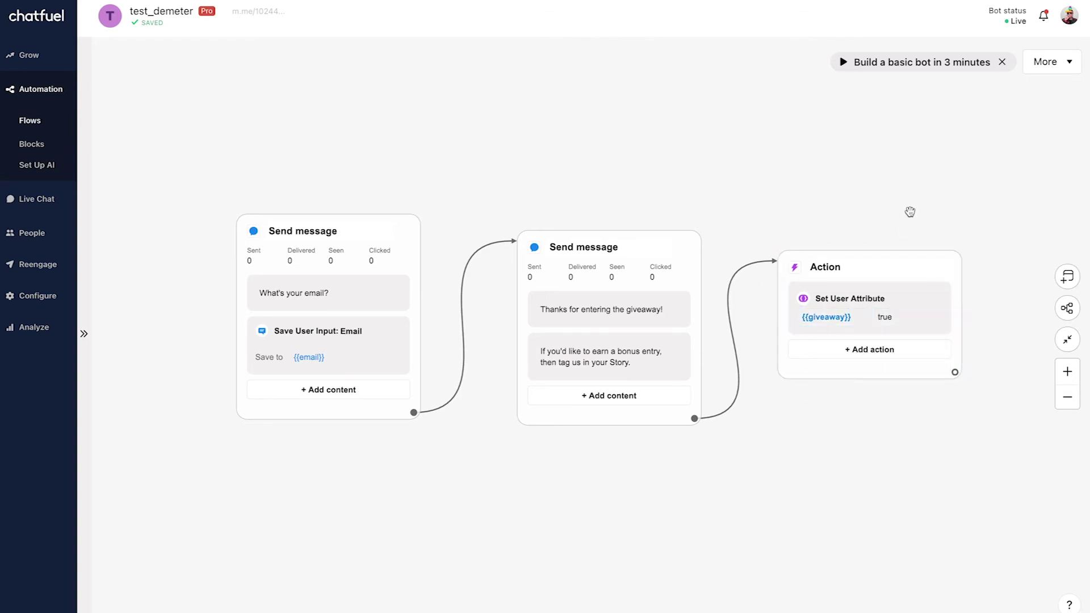
left_click_drag(908, 214, 891, 129)
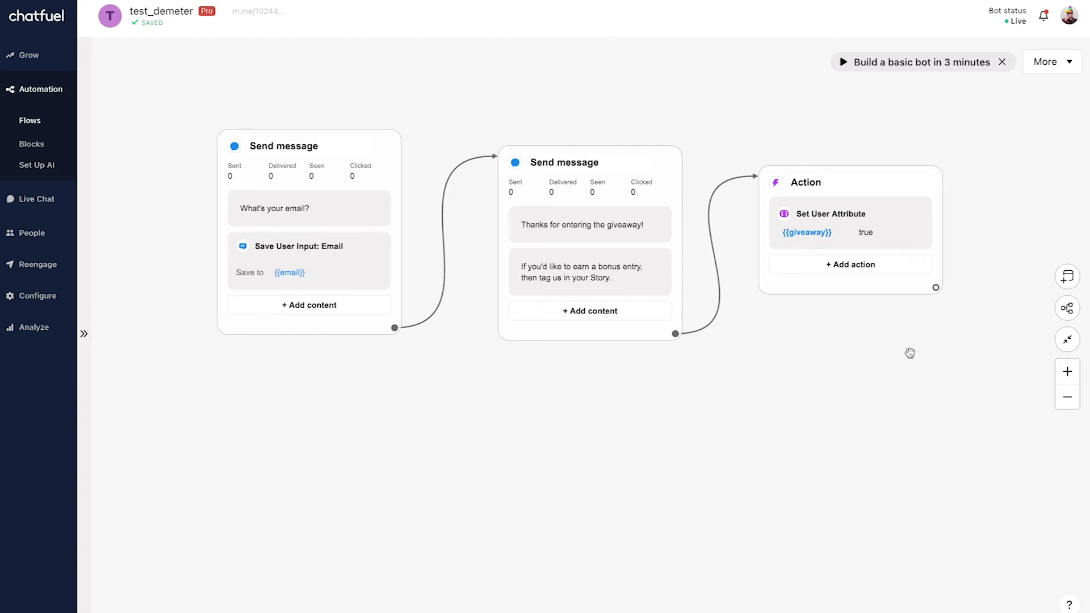
Add a Story Mention entry point connected to a new Condition block.
right_click(254, 430)
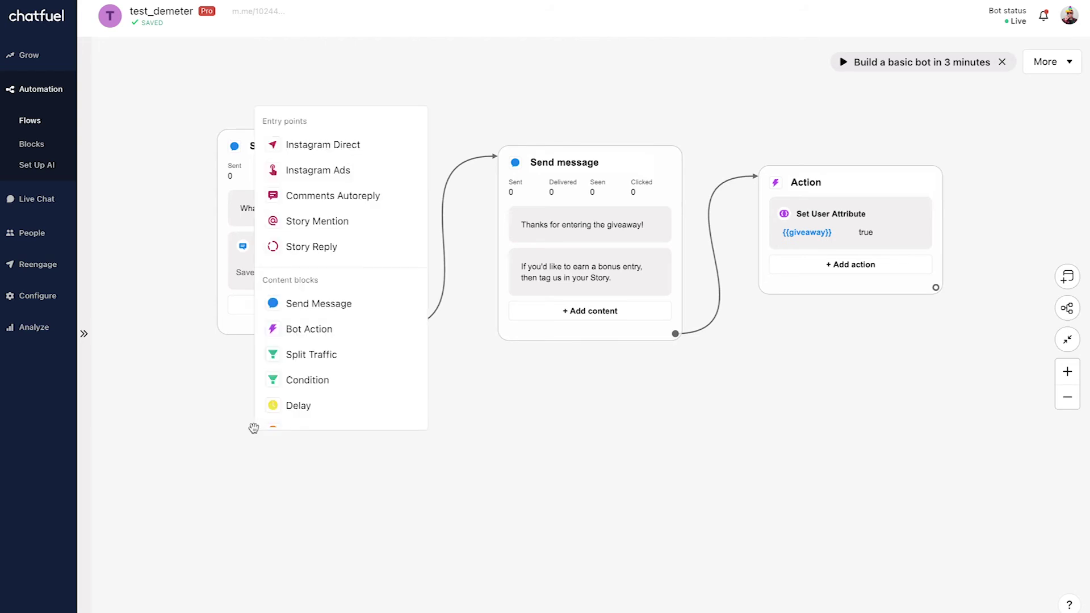
left_click(359, 222)
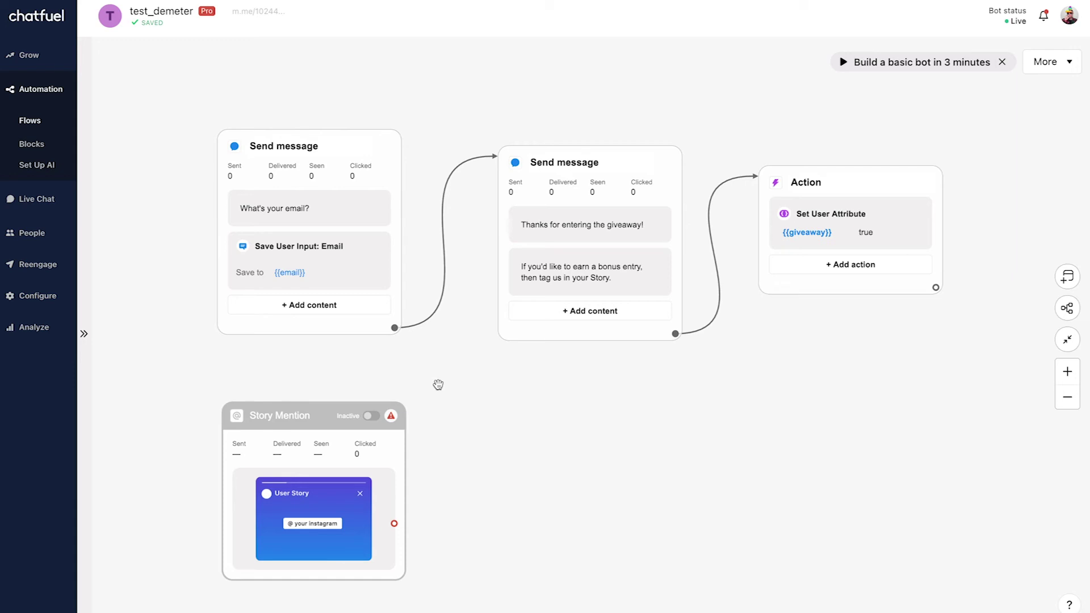
left_click_drag(394, 524, 500, 433)
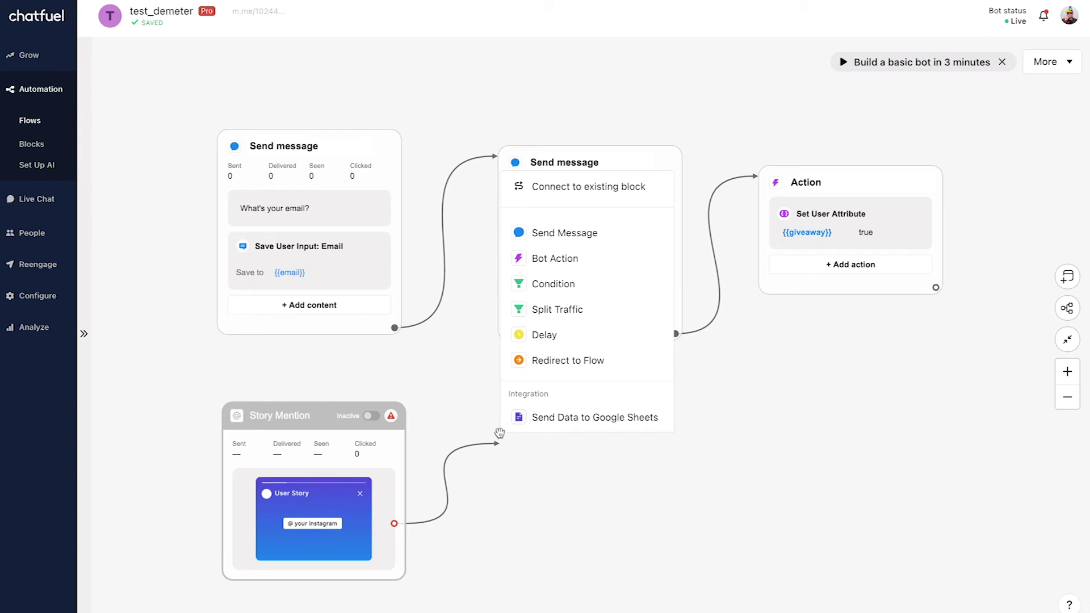
left_click(598, 283)
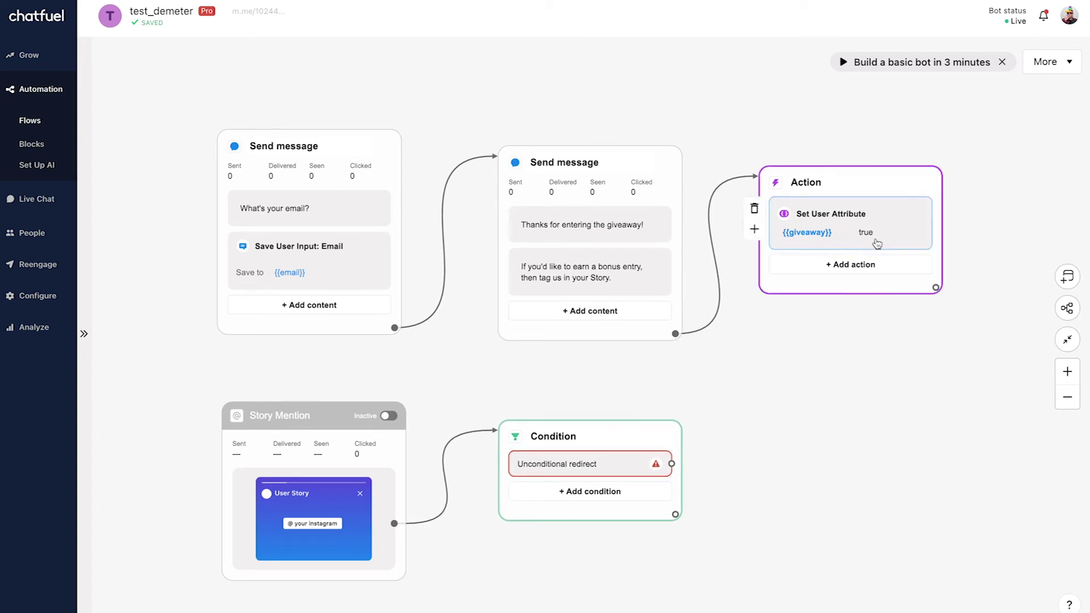
Set the condition to check that attribute giveaway is true.
left_click(582, 470)
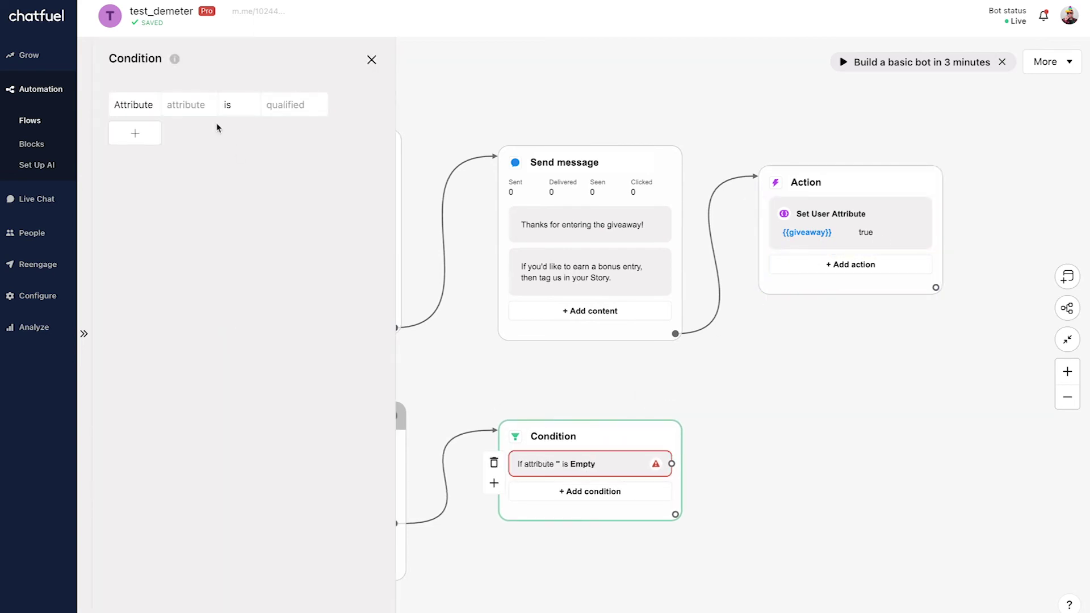
left_click(196, 106)
type("giveaway")
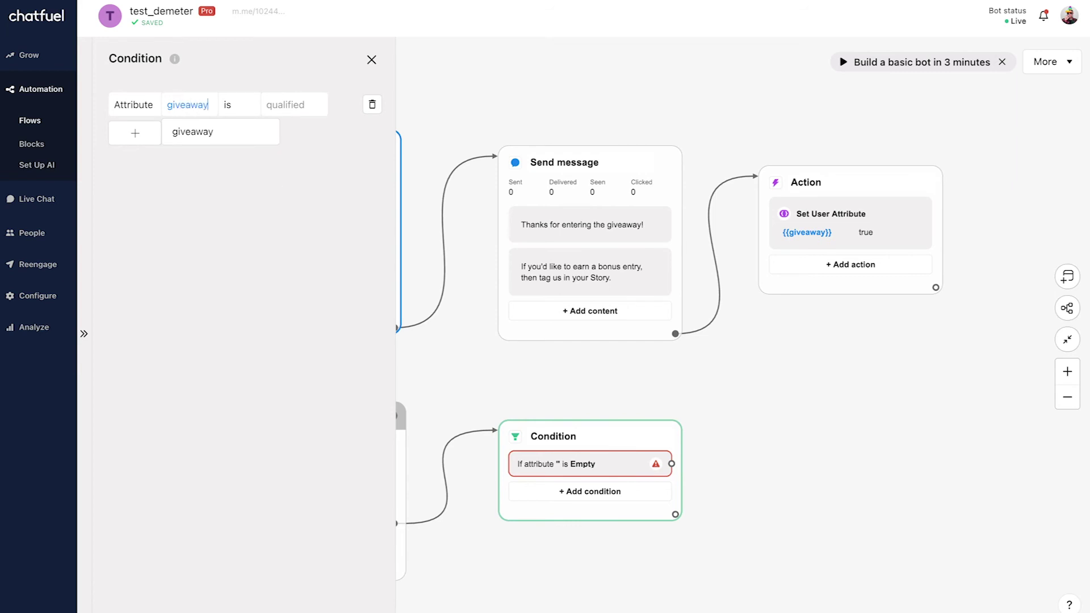
left_click(274, 103)
type("true")
key("Return")
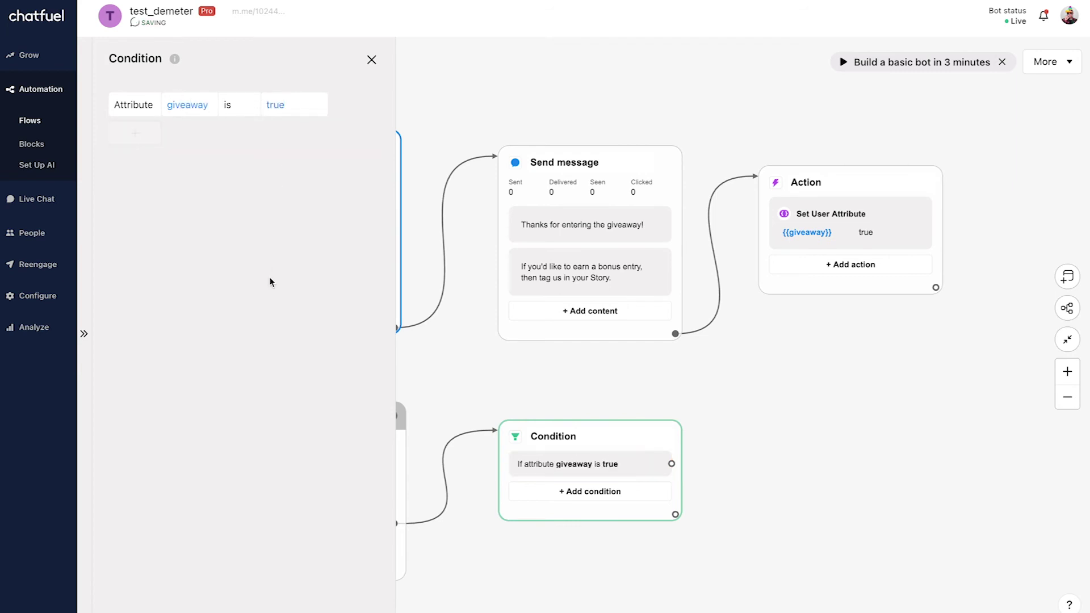
left_click(784, 421)
left_click_drag(672, 464, 773, 407)
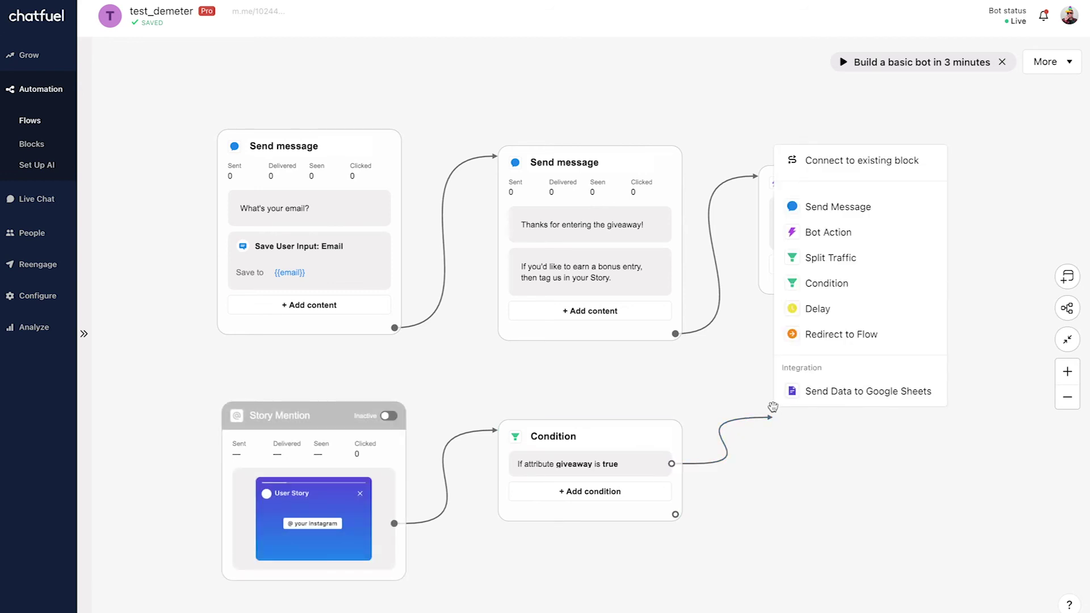
Make the true branch a Send Message block with the text 'You just earned a bonus entry!'.
left_click(834, 205)
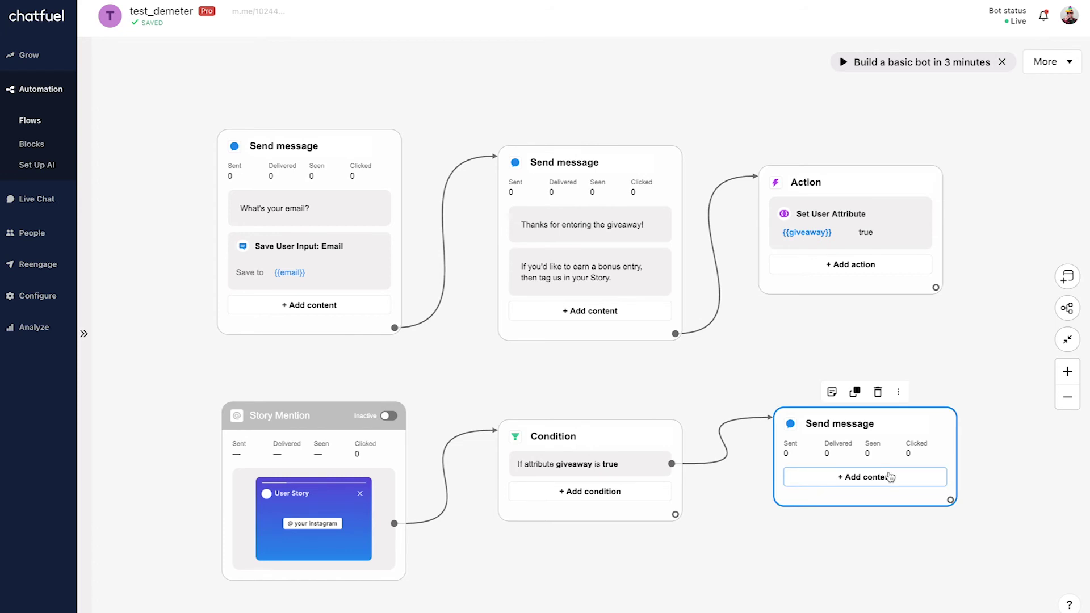
left_click(889, 477)
left_click(987, 276)
type("You just earned a bonus entry!")
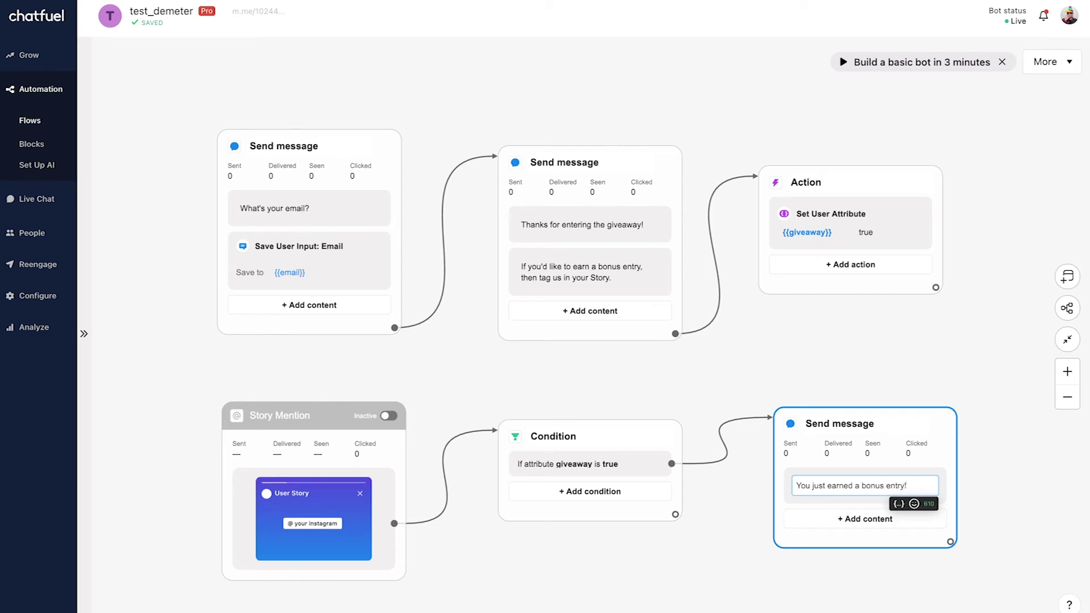
left_click(970, 342)
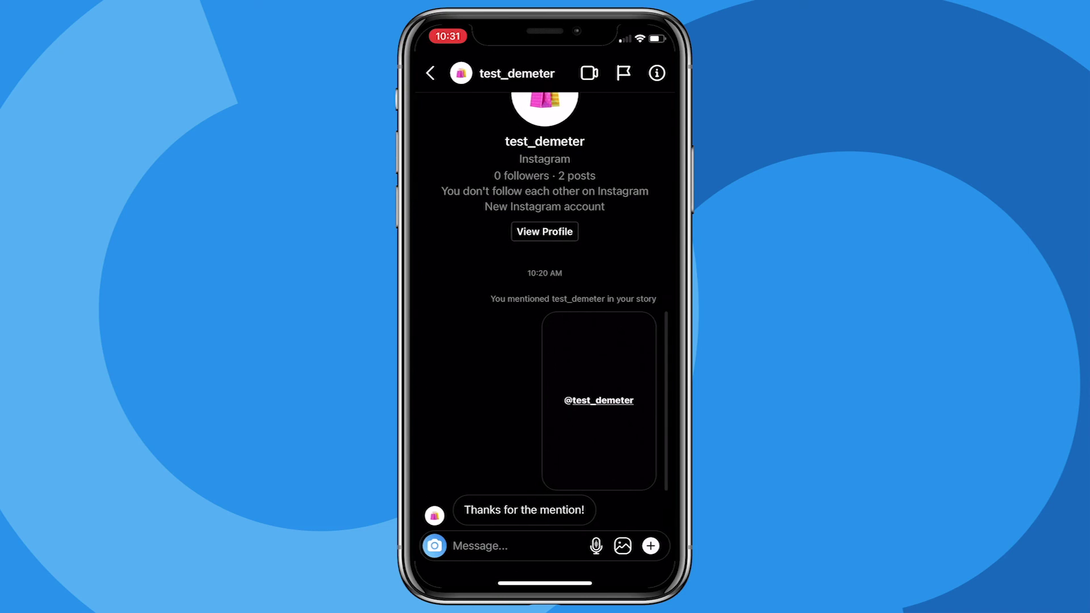
Message the bot 'Giveaway' on Instagram, then send a test email address as the reply.
left_click(480, 545)
type("Giv")
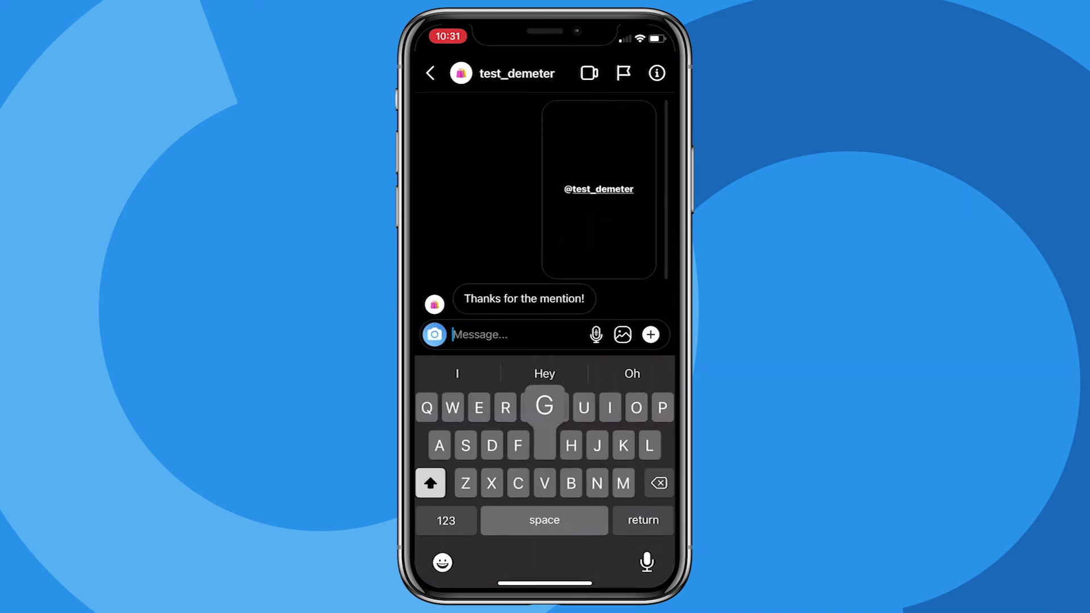
type("eaway")
left_click(644, 335)
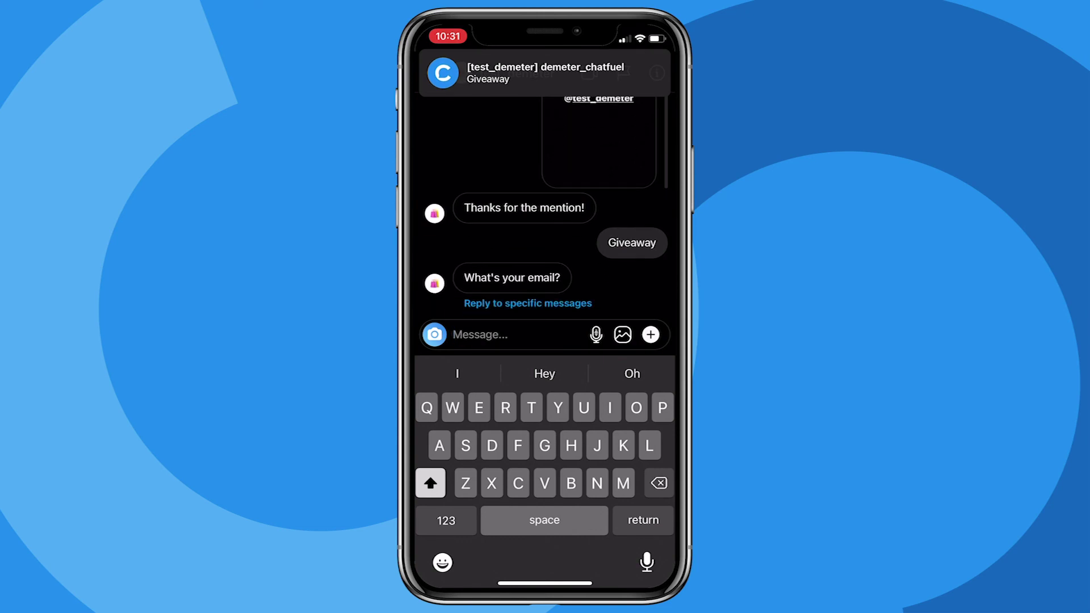
key("Return")
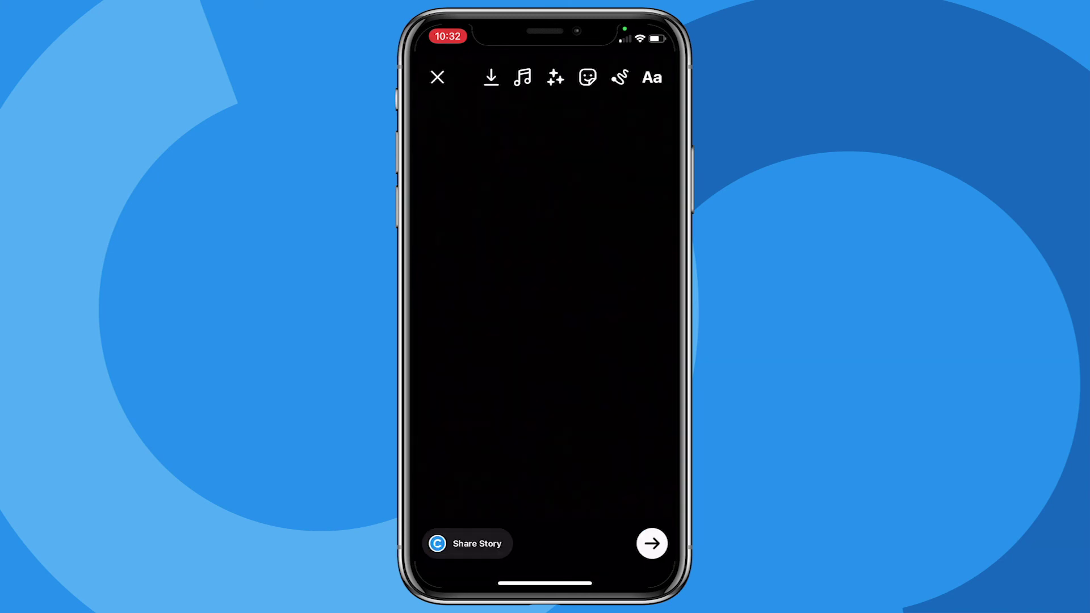
left_click(545, 195)
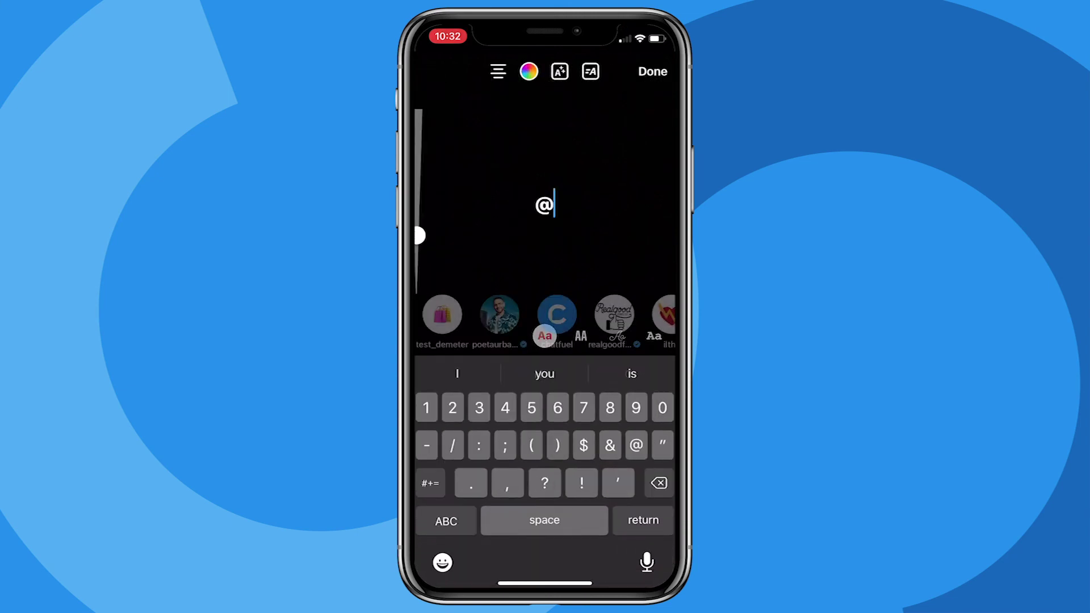
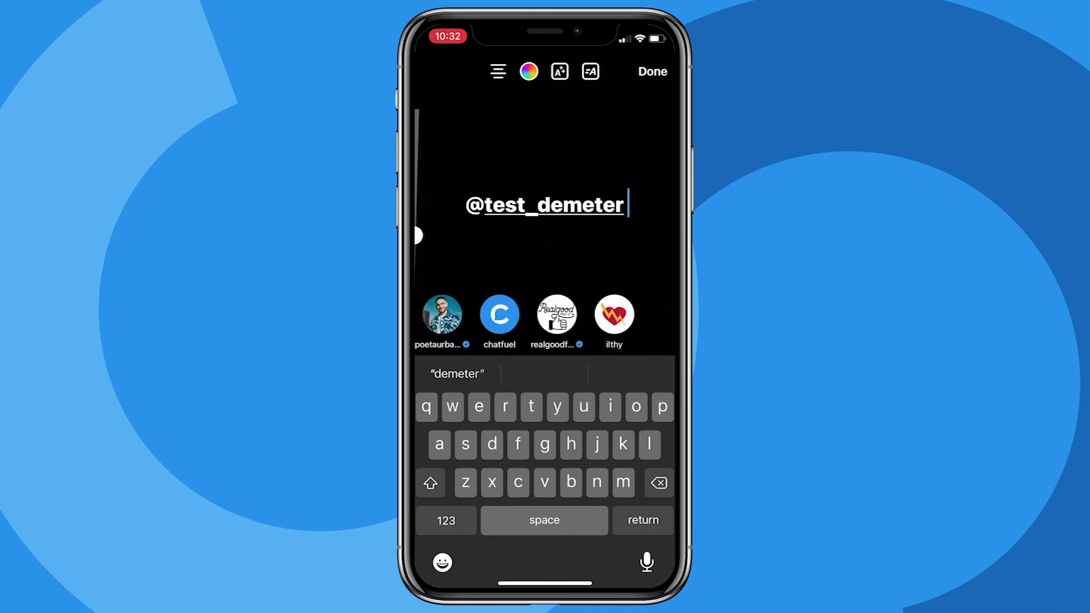
left_click(652, 71)
left_click_drag(546, 204, 545, 285)
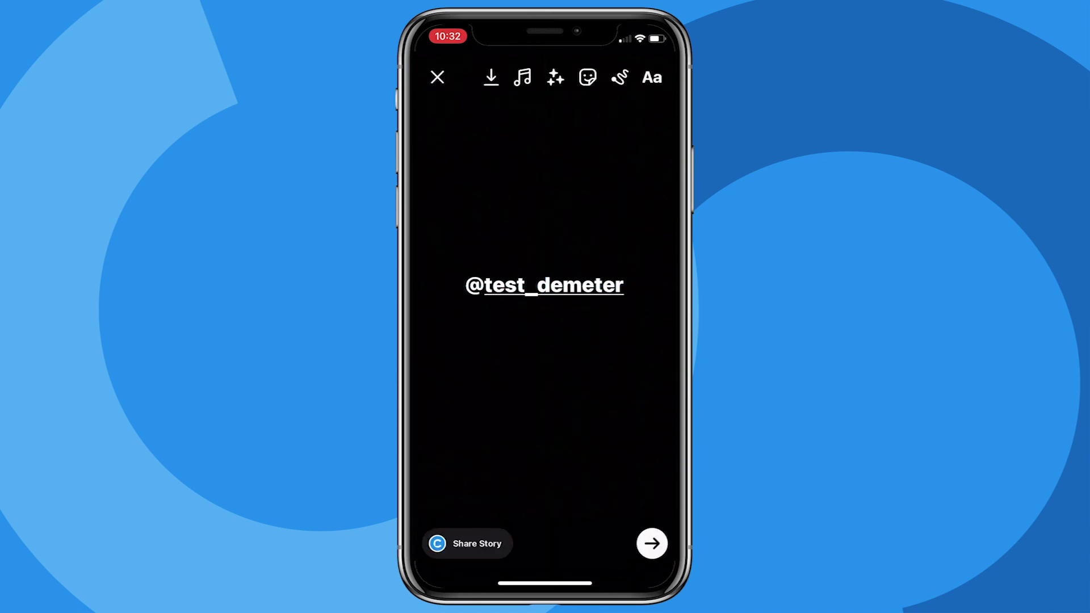
left_click(466, 543)
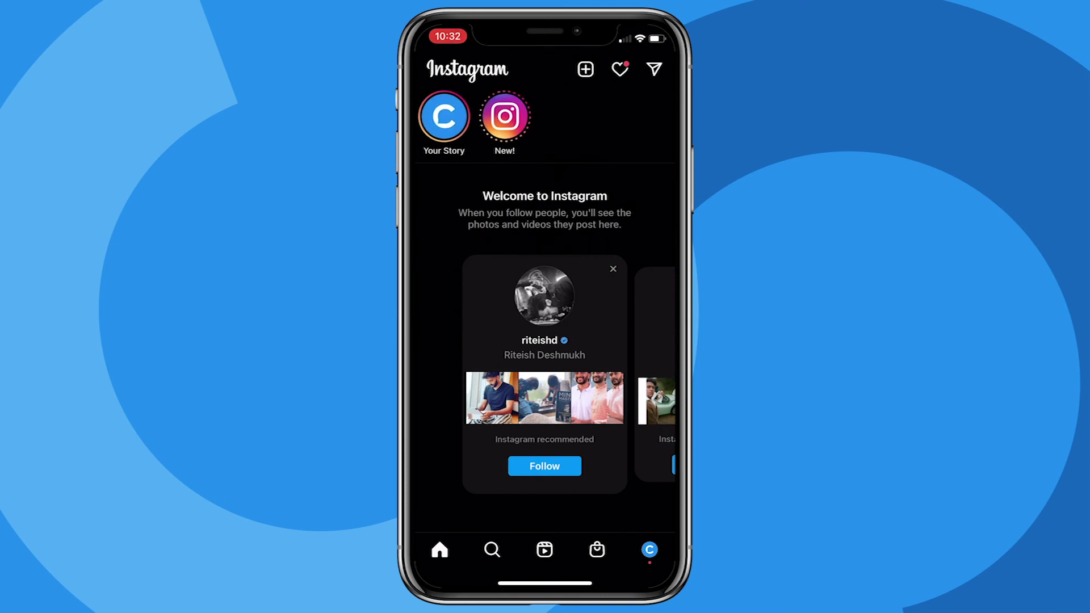